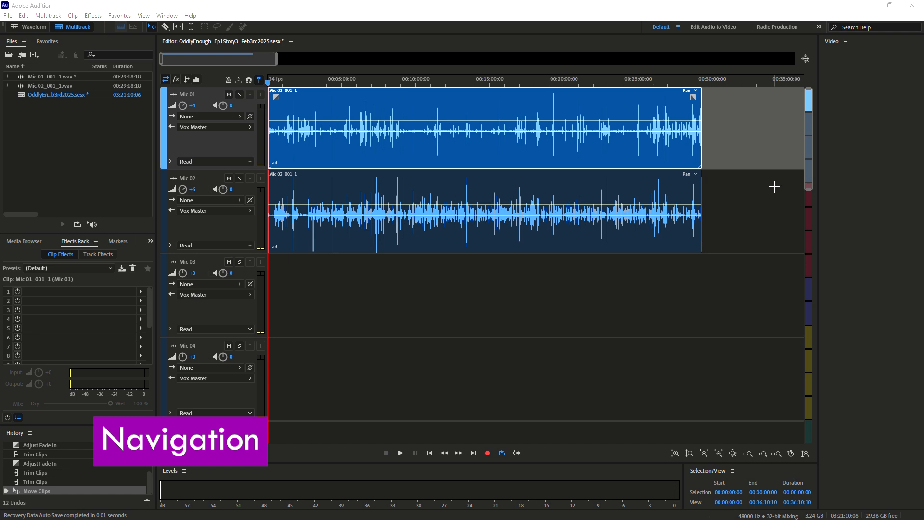
{"action": "left_click", "coordinate": [557, 50]}
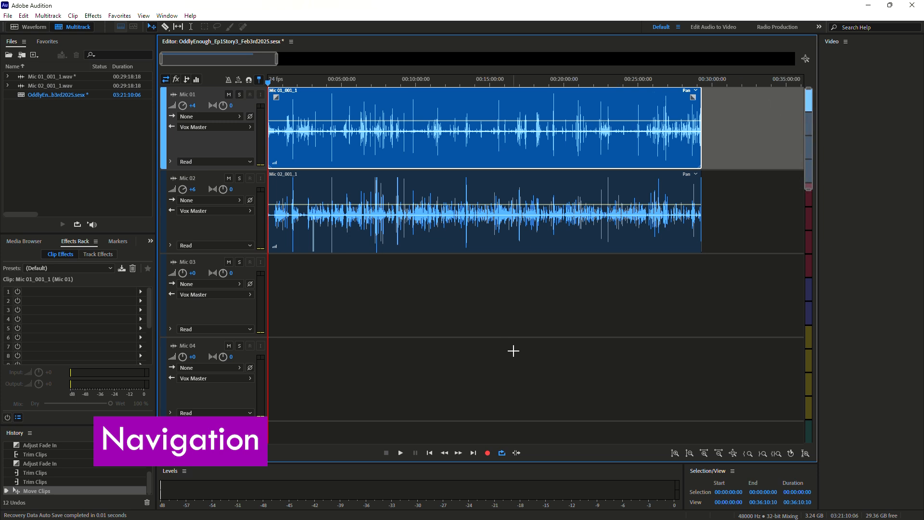
{"action": "left_click", "coordinate": [435, 327]}
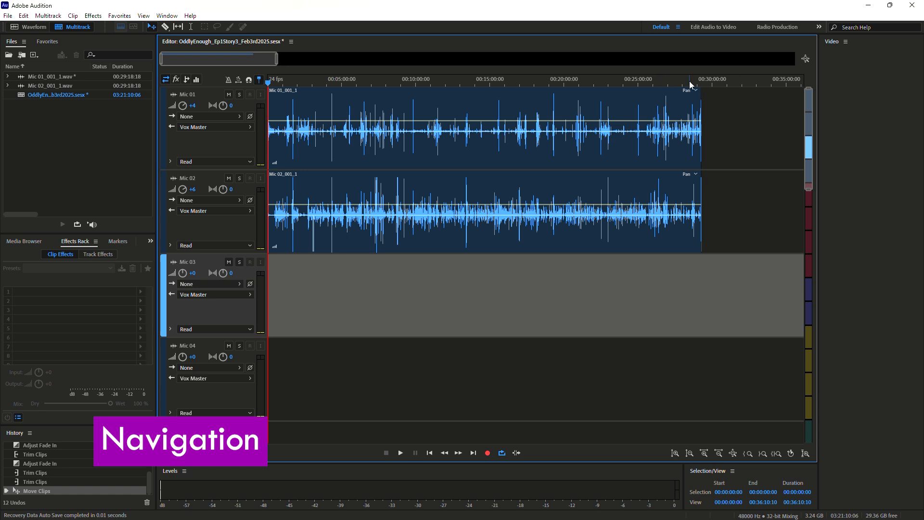
{"action": "left_click", "coordinate": [565, 378]}
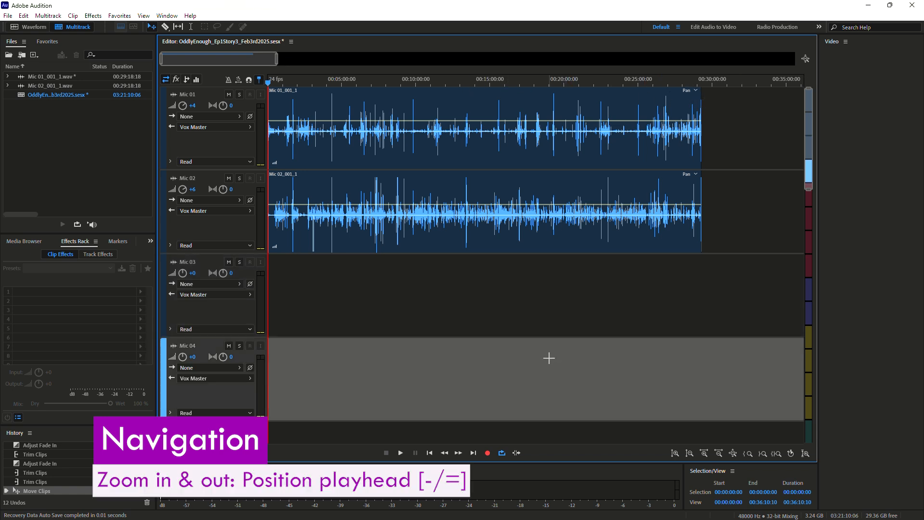
Step: Place the playhead at about 00:09:19 and zoom the timeline in around it to a span of a few seconds
{"action": "left_click", "coordinate": [429, 87]}
{"action": "left_click", "coordinate": [406, 84]}
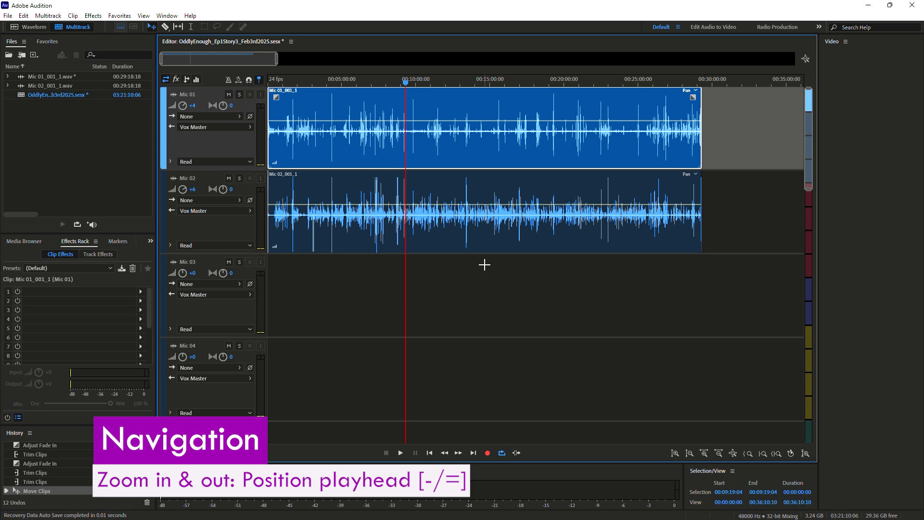
{"action": "key", "text": "minus"}
{"action": "key", "text": "minus"}
{"action": "key", "text": "minus"}
{"action": "key", "text": "equal"}
{"action": "key", "text": "equal"}
{"action": "key", "text": "equal"}
{"action": "key", "text": "equal"}
{"action": "key", "text": "equal"}
{"action": "key", "text": "equal"}
{"action": "key", "text": "equal"}
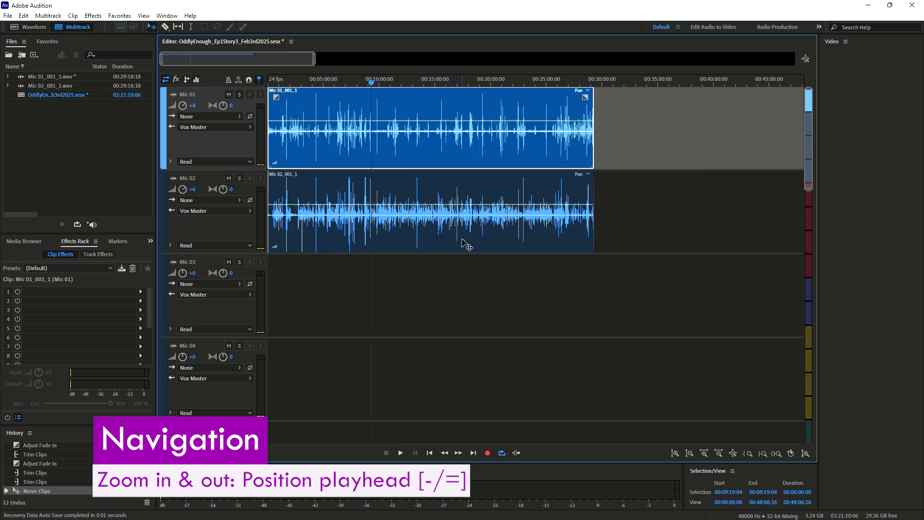
{"action": "key", "text": "equal"}
{"action": "key", "text": "equal"}
{"action": "key", "text": "equal"}
{"action": "key", "text": "equal"}
{"action": "key", "text": "equal"}
{"action": "key", "text": "equal"}
{"action": "key", "text": "equal"}
{"action": "key", "text": "equal"}
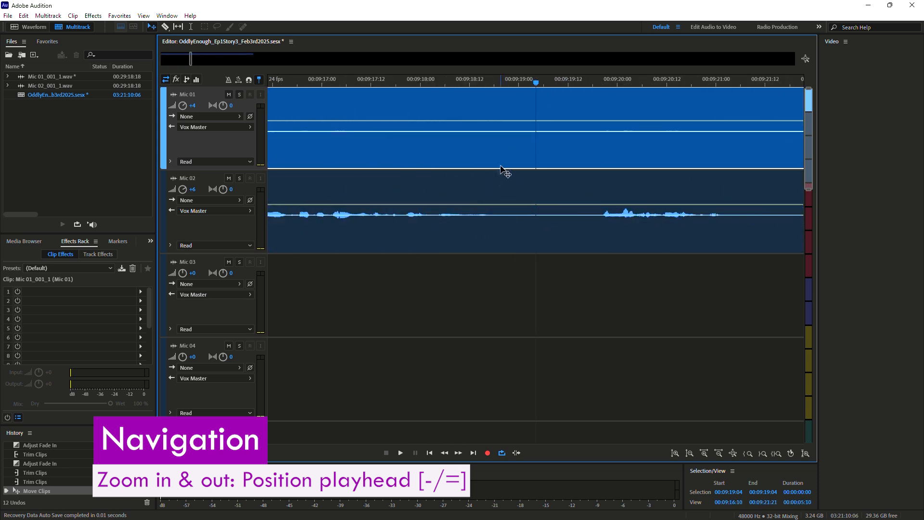
Step: Zoom the timeline back out from the playhead until both mic clips show in full
{"action": "key", "text": "minus"}
{"action": "key", "text": "minus"}
{"action": "key", "text": "minus"}
{"action": "key", "text": "minus"}
{"action": "key", "text": "minus"}
{"action": "key", "text": "minus"}
{"action": "key", "text": "minus"}
{"action": "key", "text": "minus"}
{"action": "key", "text": "minus"}
{"action": "key", "text": "minus"}
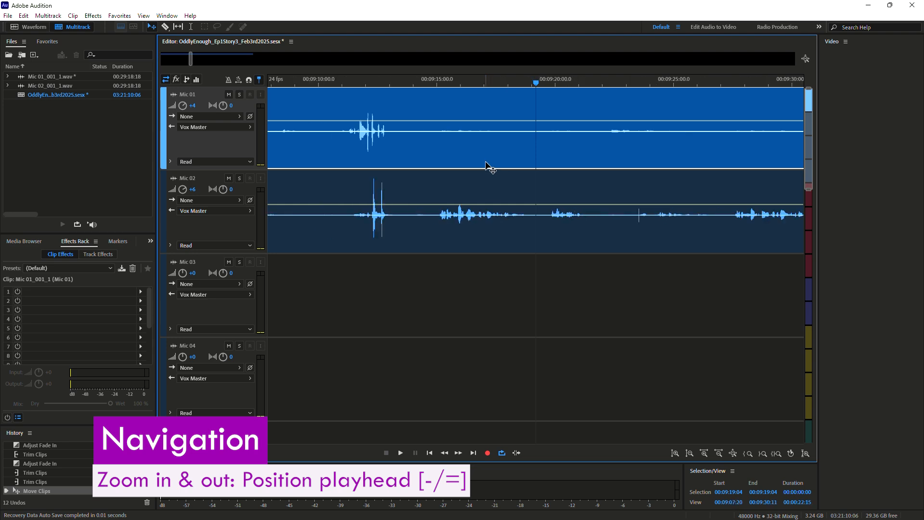
{"action": "key", "text": "equal"}
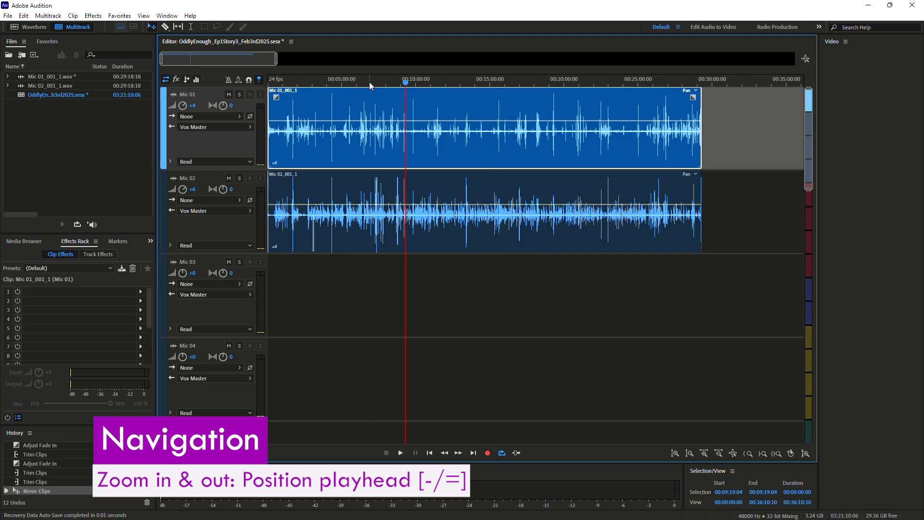
Step: Return the playhead to the session start and zoom in on the fade-ins at the beginning of the mic clips
{"action": "key", "text": "Home"}
{"action": "key", "text": "equal"}
{"action": "key", "text": "equal"}
{"action": "key", "text": "equal"}
{"action": "key", "text": "equal"}
{"action": "key", "text": "equal"}
{"action": "key", "text": "equal"}
{"action": "key", "text": "equal"}
{"action": "key", "text": "equal"}
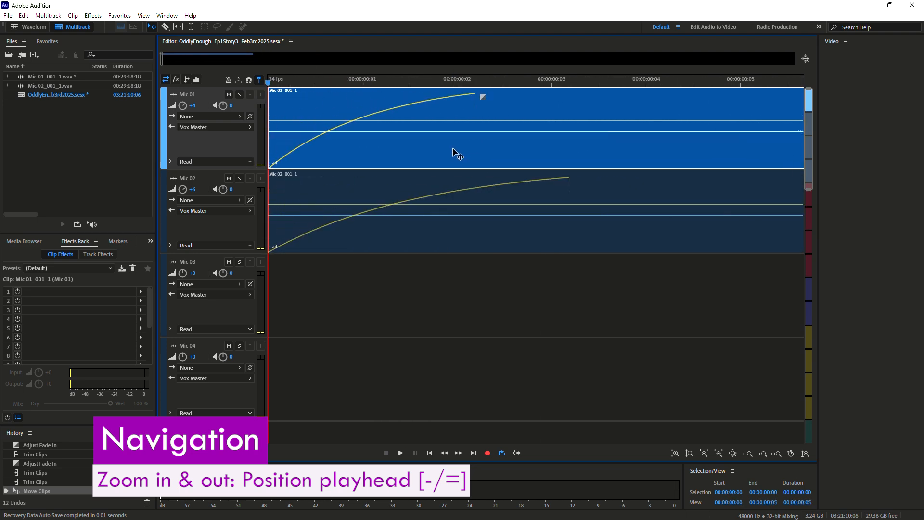
Step: Zoom out from the session start to view the full length of both mic clips again
{"action": "key", "text": "minus"}
{"action": "key", "text": "minus"}
{"action": "key", "text": "minus"}
{"action": "key", "text": "minus"}
{"action": "key", "text": "minus"}
{"action": "key", "text": "minus"}
{"action": "key", "text": "minus"}
{"action": "key", "text": "minus"}
{"action": "key", "text": "minus"}
{"action": "key", "text": "minus"}
{"action": "key", "text": "minus"}
{"action": "key", "text": "minus"}
{"action": "key", "text": "minus"}
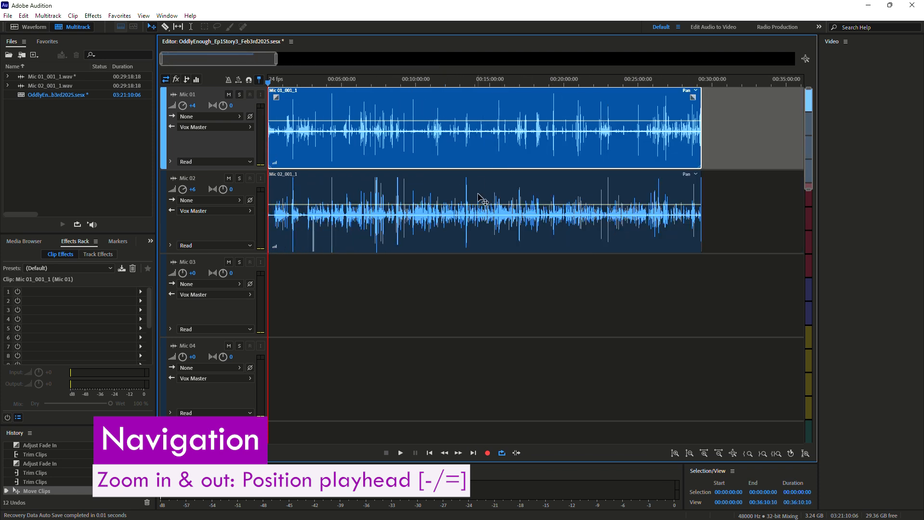
Step: Place the playhead at about 00:13:42 and zoom the timeline in and out around different cursor positions
{"action": "left_click", "coordinate": [483, 294]}
{"action": "left_click", "coordinate": [472, 83]}
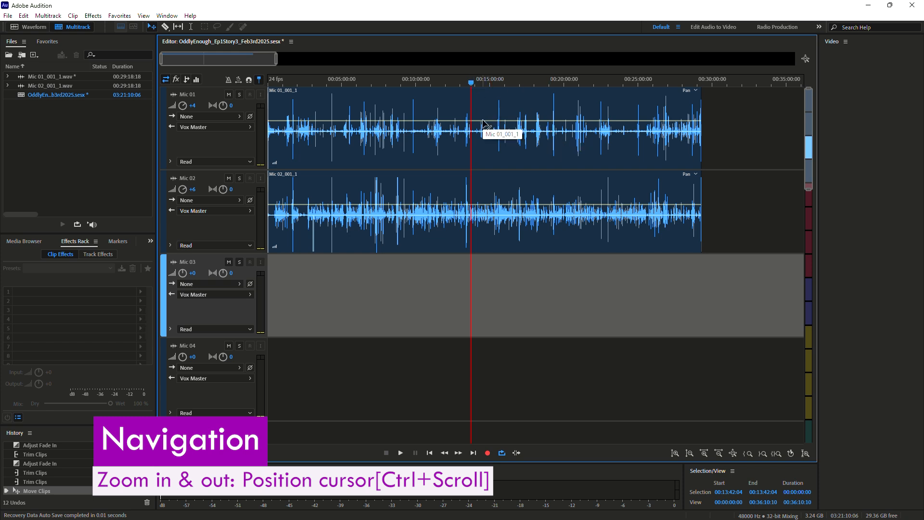
{"action": "scroll", "coordinate": [482, 121], "scroll_direction": "up", "scroll_amount": 5}
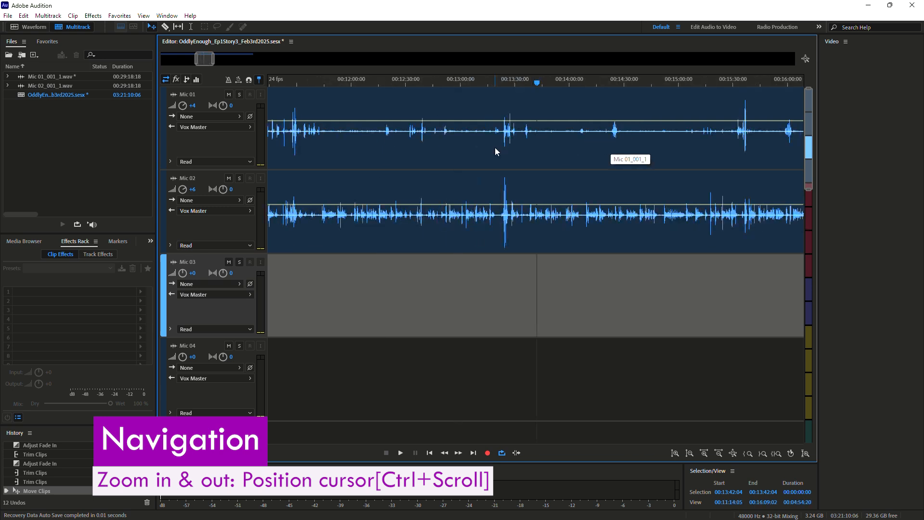
{"action": "scroll", "coordinate": [329, 134], "scroll_direction": "down", "scroll_amount": 2}
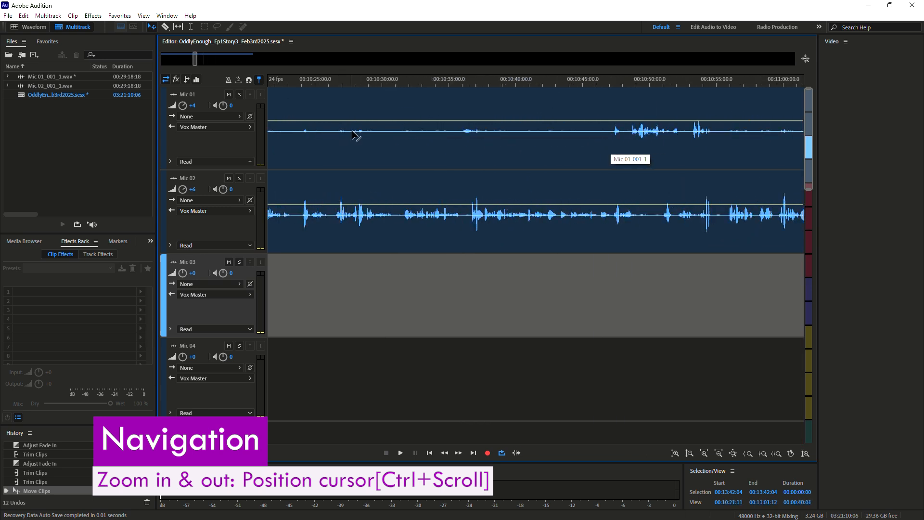
{"action": "scroll", "coordinate": [368, 136], "scroll_direction": "down", "scroll_amount": 6}
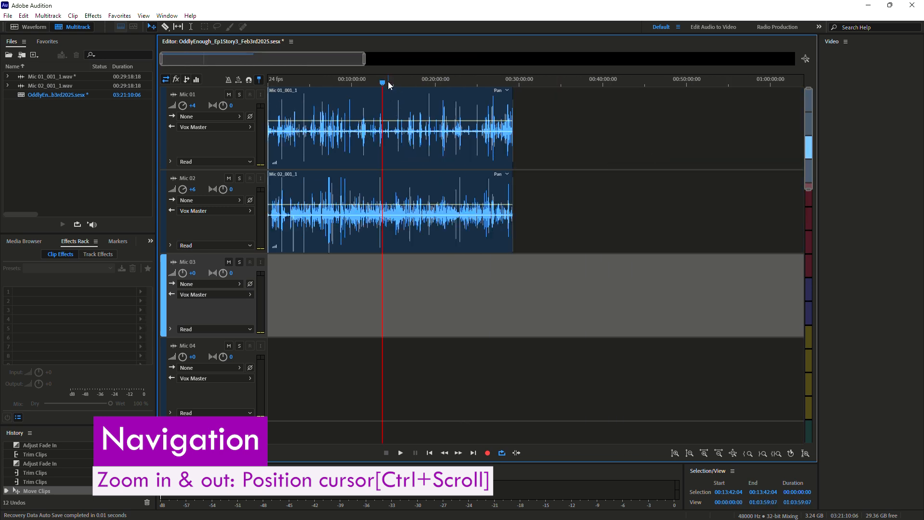
Step: Keep the playhead at the session start while zooming in near the clips' end, and restore the view to the full clips
{"action": "left_click_drag", "start_coordinate": [384, 84], "coordinate": [269, 82]}
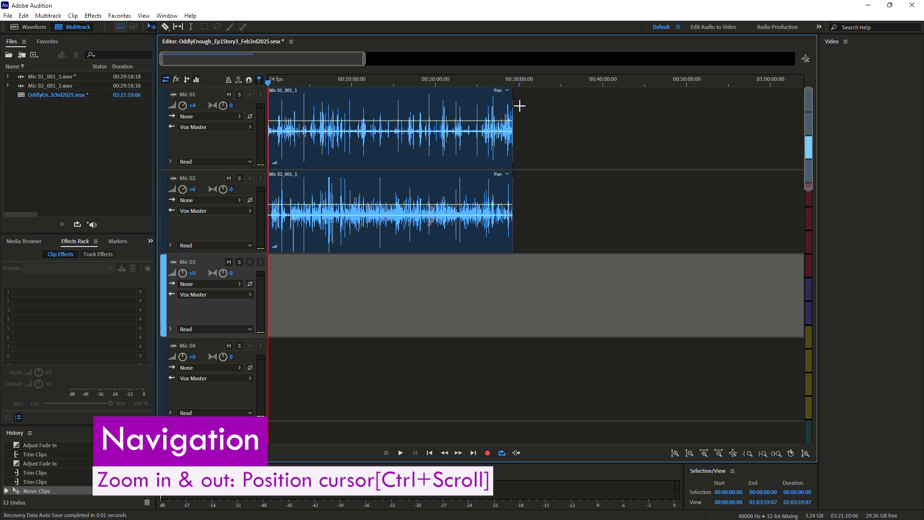
{"action": "scroll", "coordinate": [522, 118], "scroll_direction": "up", "scroll_amount": 4}
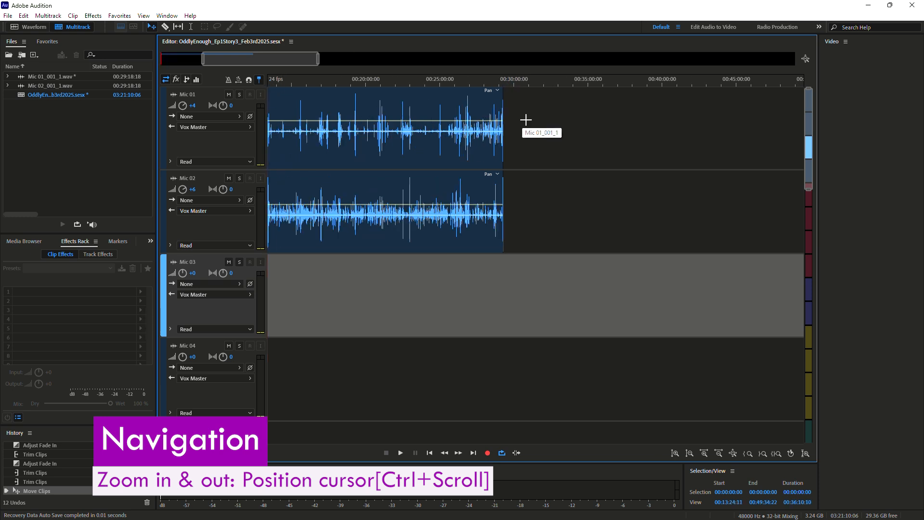
{"action": "scroll", "coordinate": [576, 133], "scroll_direction": "up", "scroll_amount": 15}
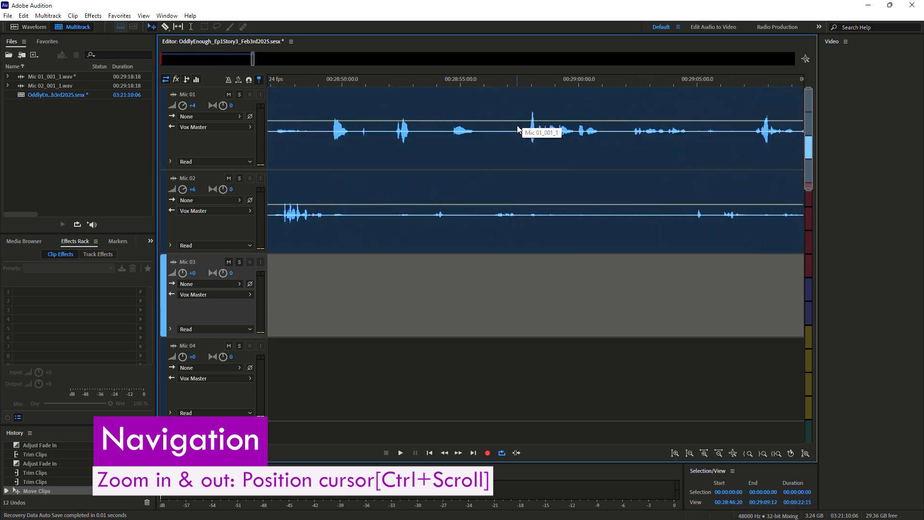
{"action": "scroll", "coordinate": [572, 131], "scroll_direction": "down", "scroll_amount": 4}
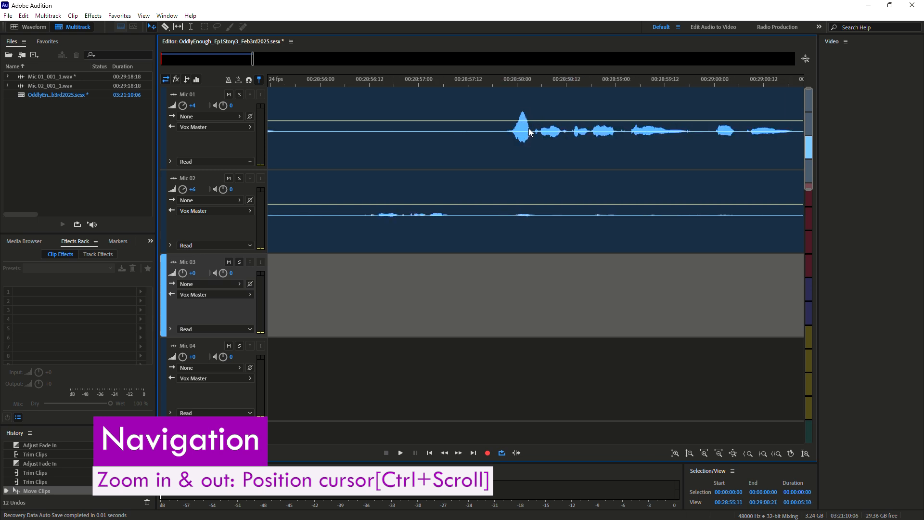
{"action": "scroll", "coordinate": [528, 131], "scroll_direction": "down", "scroll_amount": 14}
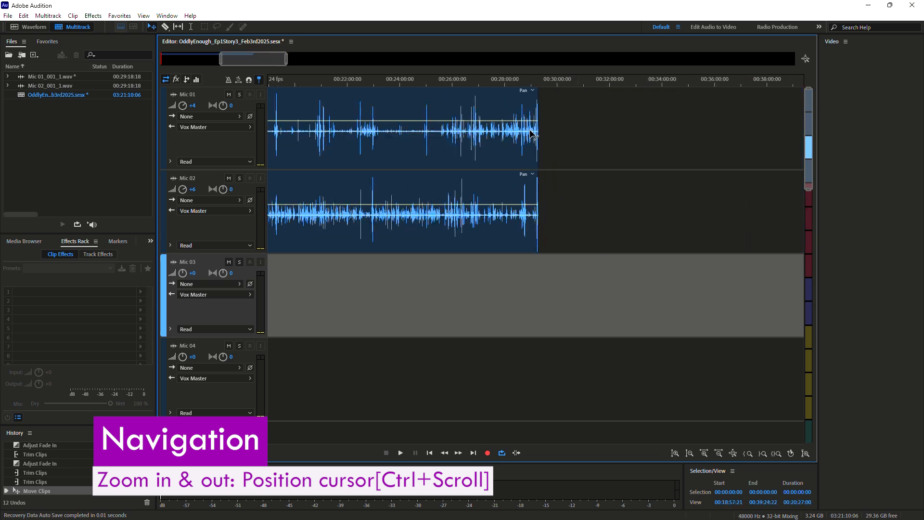
{"action": "left_click_drag", "start_coordinate": [305, 62], "coordinate": [198, 66]}
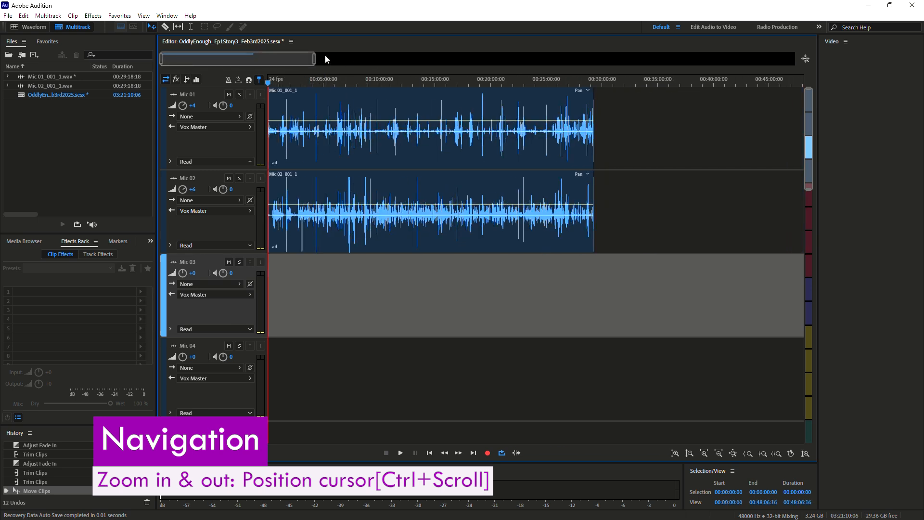
{"action": "scroll", "coordinate": [304, 98], "scroll_direction": "up", "scroll_amount": 3}
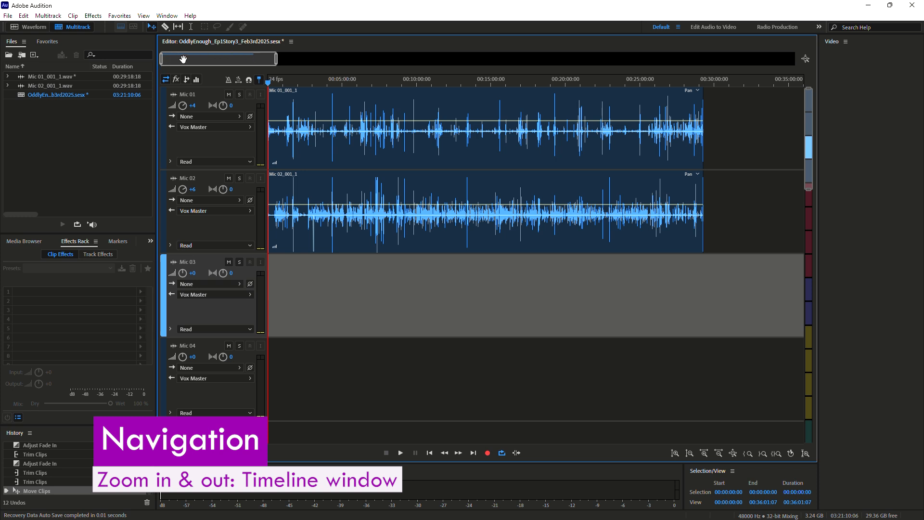
Step: Split the Mic 01 and Mic 02 clips at about 00:12:00 with the Razor tool
{"action": "left_click", "coordinate": [336, 118]}
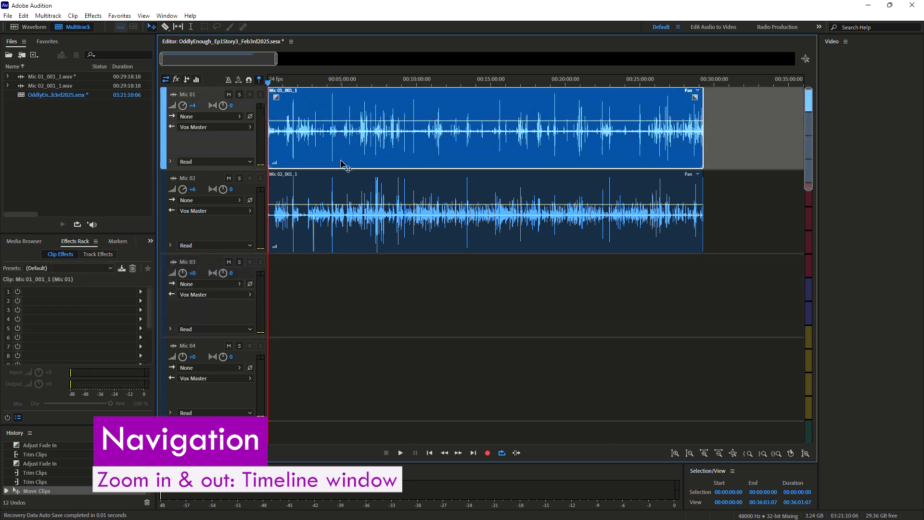
{"action": "left_click", "coordinate": [381, 278]}
{"action": "key", "text": "r"}
{"action": "left_click", "coordinate": [447, 108]}
{"action": "left_click", "coordinate": [447, 193]}
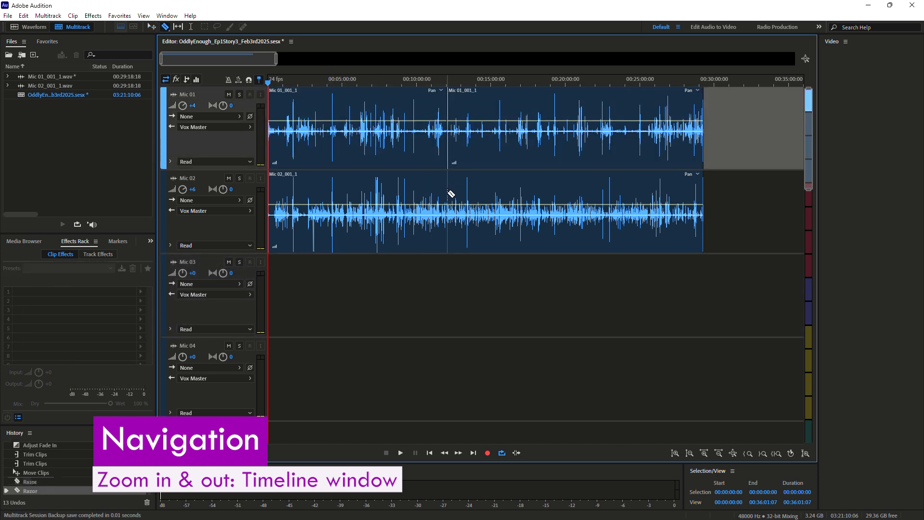
Step: Select the second parts of both split clips and move them together to start at about 00:32:30
{"action": "key", "text": "v"}
{"action": "left_click_drag", "start_coordinate": [527, 270], "coordinate": [583, 113]}
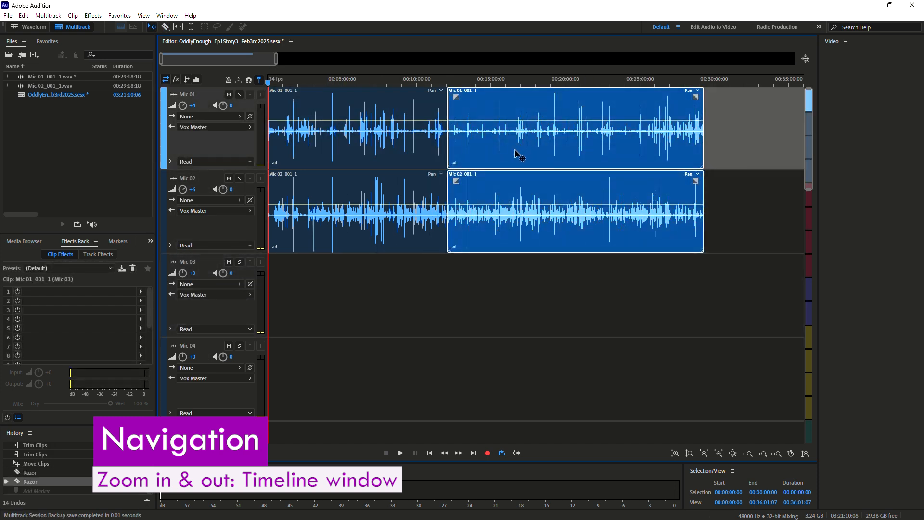
{"action": "left_click_drag", "start_coordinate": [520, 154], "coordinate": [799, 165]}
Step: Narrow the visible timeline range to about 15 minutes, shift it to the moved clips, and widen it to include the session start
{"action": "left_click_drag", "start_coordinate": [254, 60], "coordinate": [187, 59]}
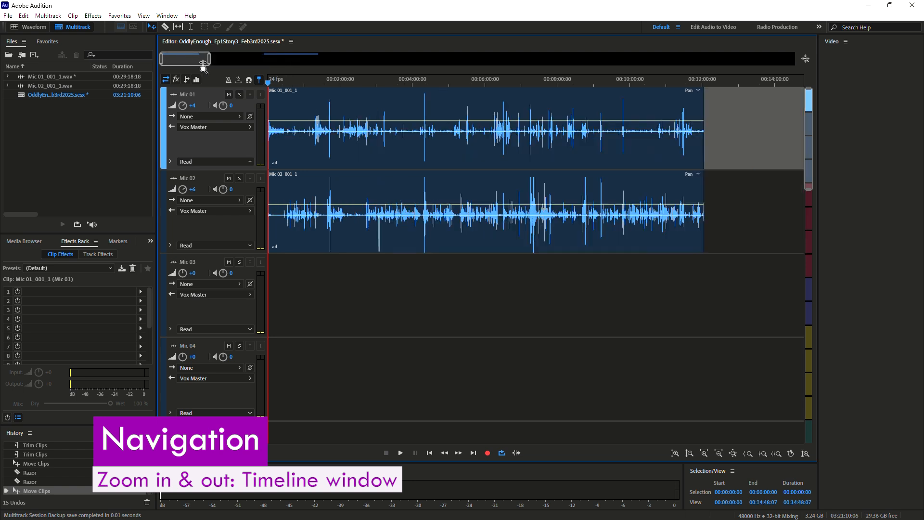
{"action": "left_click_drag", "start_coordinate": [277, 59], "coordinate": [211, 58]}
{"action": "left_click_drag", "start_coordinate": [183, 60], "coordinate": [290, 60]}
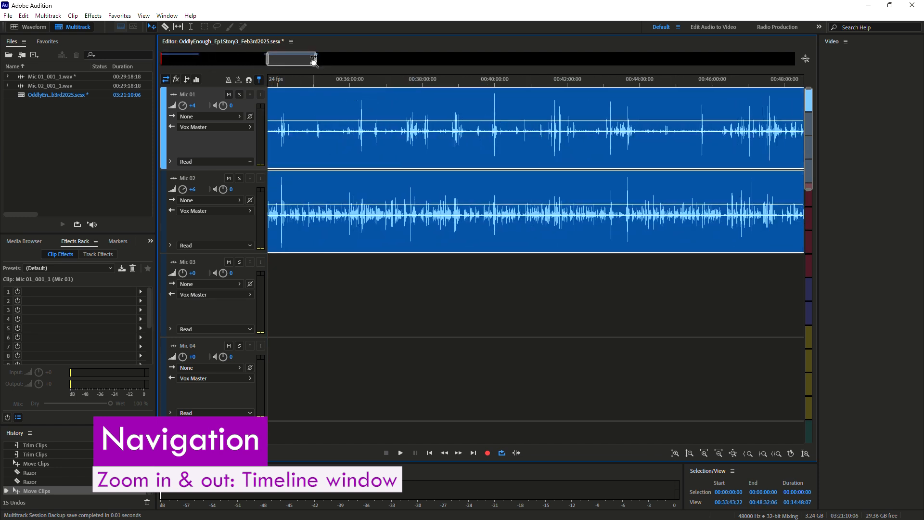
{"action": "left_click_drag", "start_coordinate": [268, 60], "coordinate": [125, 67]}
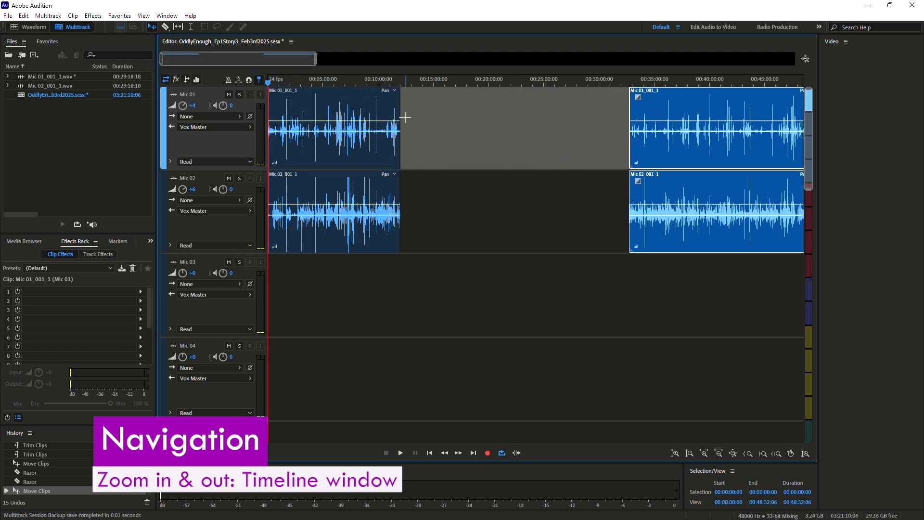
Step: Undo the clip move and both razor cuts
{"action": "key", "text": "ctrl+z"}
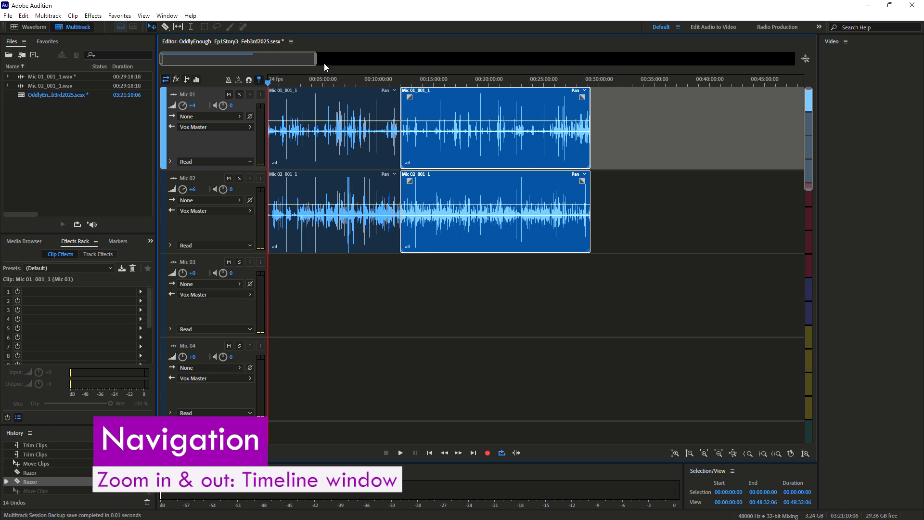
{"action": "key", "text": "ctrl+z"}
{"action": "key", "text": "ctrl+z"}
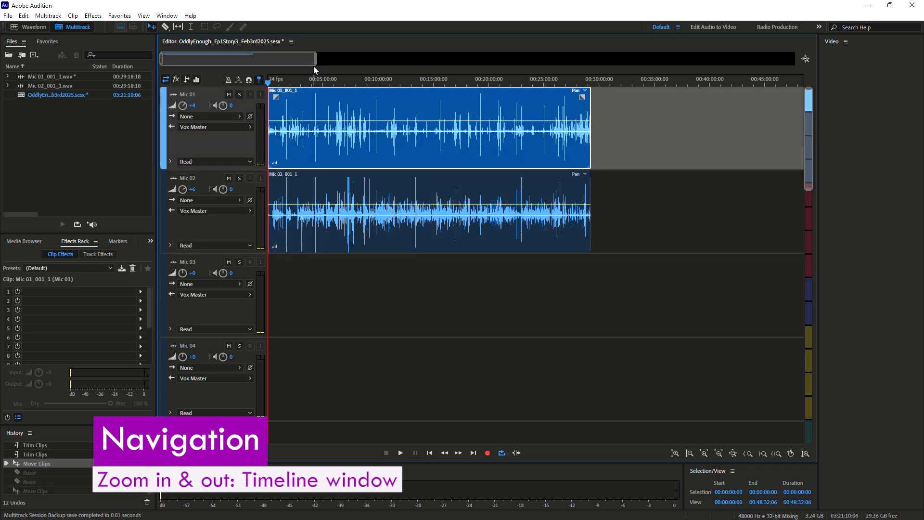
Step: Narrow the visible timeline range to about 31.5 minutes and slightly increase the height of the tracks
{"action": "left_click_drag", "start_coordinate": [315, 59], "coordinate": [258, 62]}
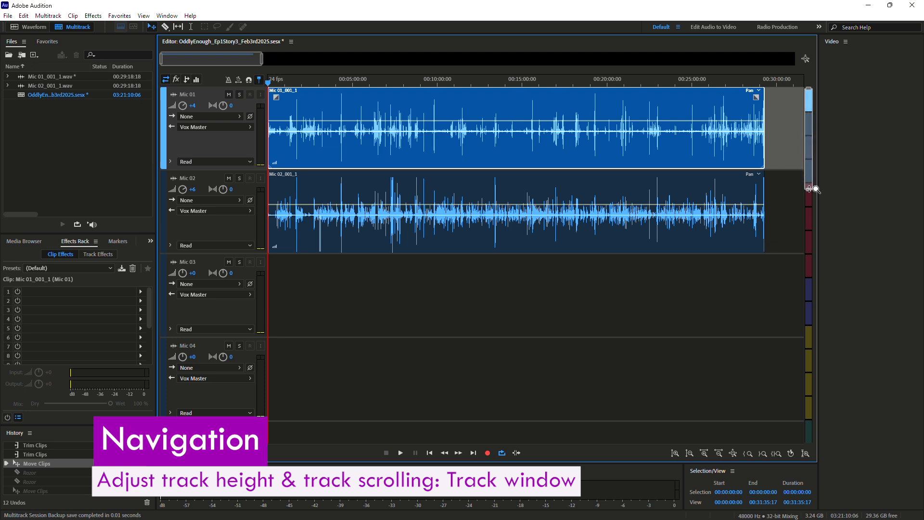
{"action": "mouse_move", "coordinate": [809, 189]}
{"action": "left_mouse_down"}
{"action": "mouse_move", "coordinate": [809, 151]}
{"action": "mouse_move", "coordinate": [813, 385]}
{"action": "mouse_move", "coordinate": [814, 181]}
{"action": "left_mouse_up"}
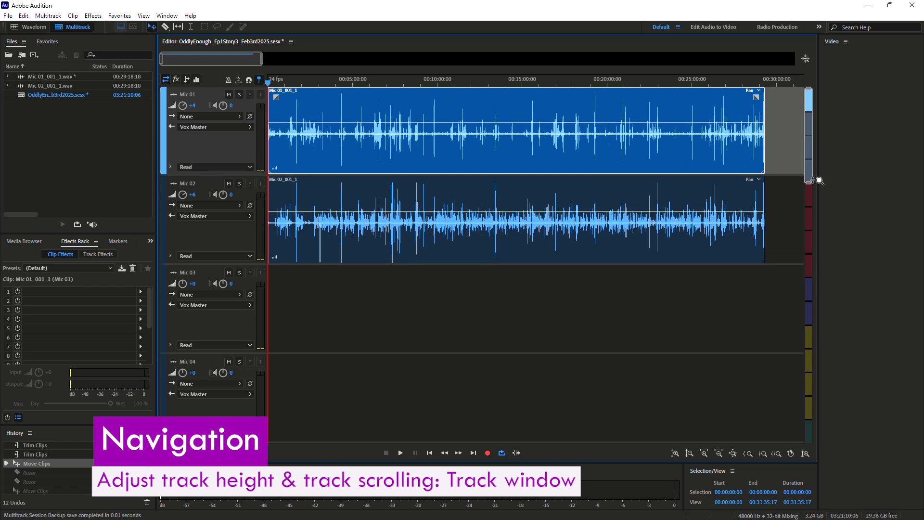
{"action": "left_click_drag", "start_coordinate": [806, 132], "coordinate": [814, 111]}
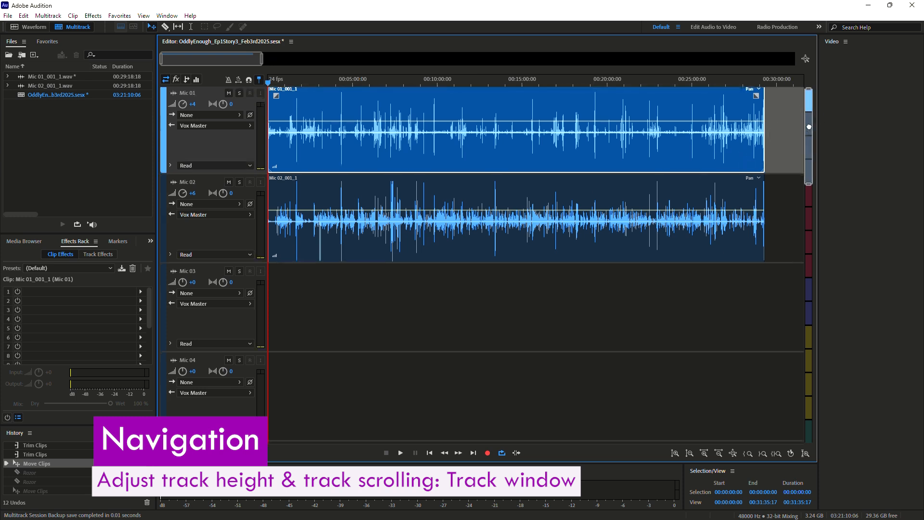
Step: Scroll to the Msc tracks, enlarge their height, and shrink all tracks until Mic 01 through Msc 02 fit in view
{"action": "left_click_drag", "start_coordinate": [808, 126], "coordinate": [812, 313]}
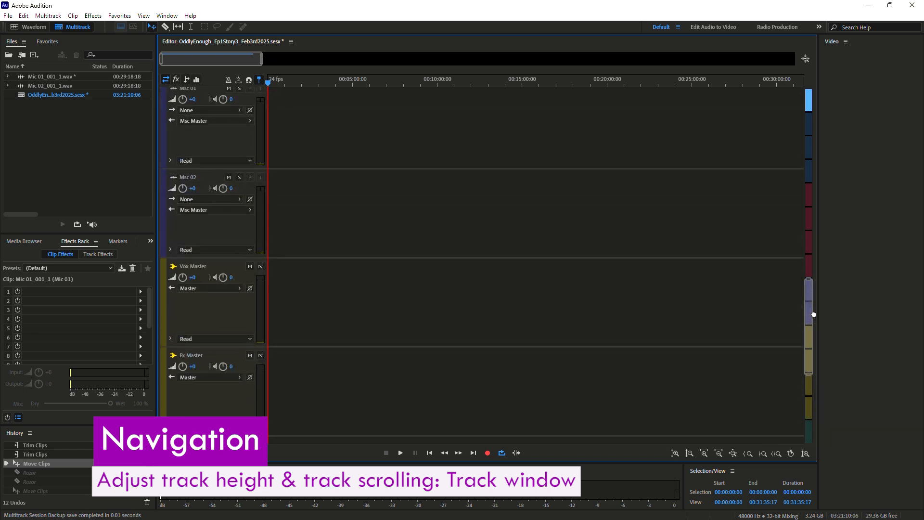
{"action": "left_click_drag", "start_coordinate": [807, 373], "coordinate": [808, 329]}
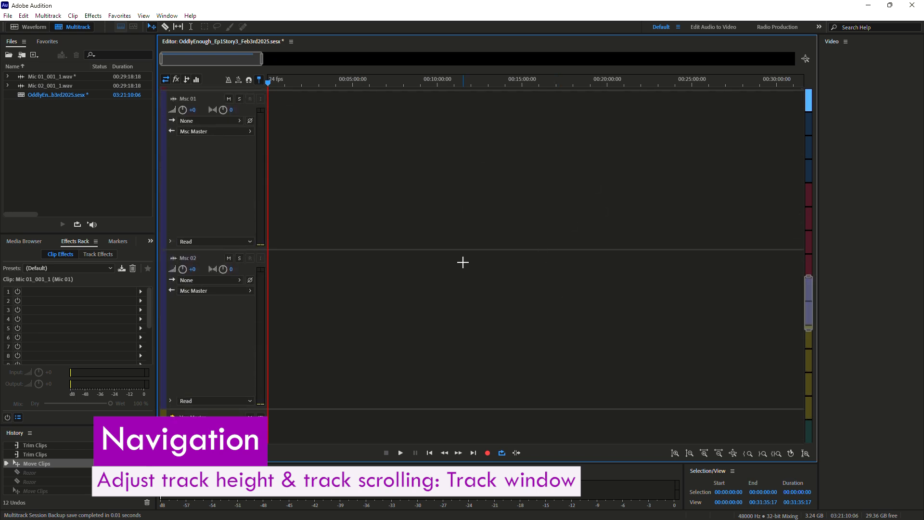
{"action": "left_click_drag", "start_coordinate": [809, 275], "coordinate": [809, 90]}
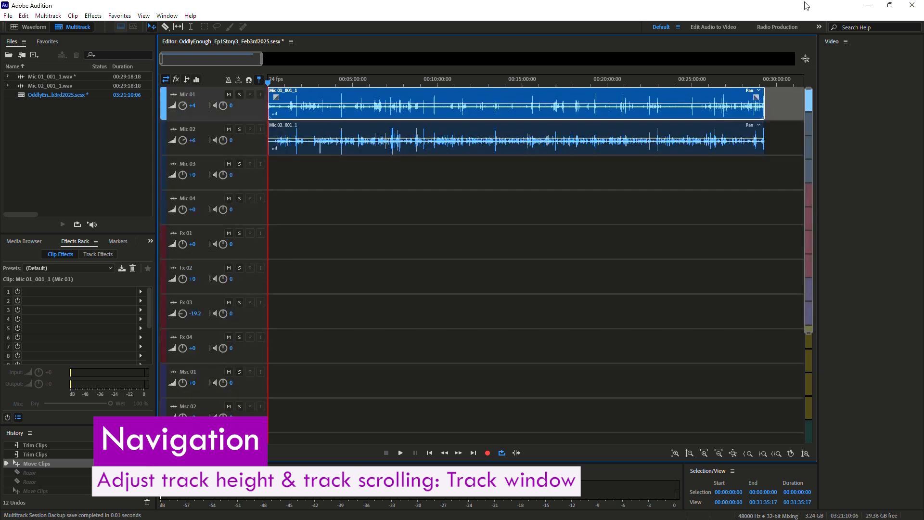
Step: Select the Fx 01 track and alternately enlarge and shrink all tracks, ending at the minimum height with Mic 01 through Playback in view
{"action": "left_click_drag", "start_coordinate": [809, 333], "coordinate": [809, 442]}
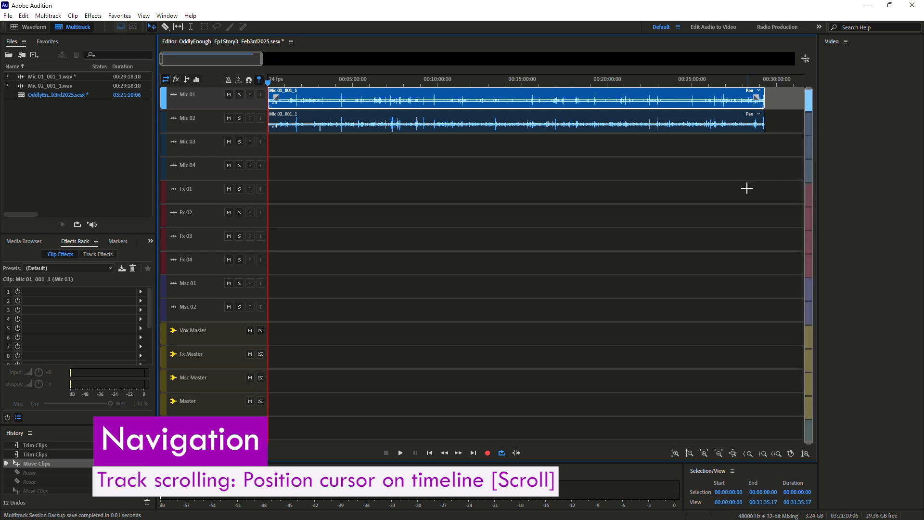
{"action": "left_click", "coordinate": [513, 196]}
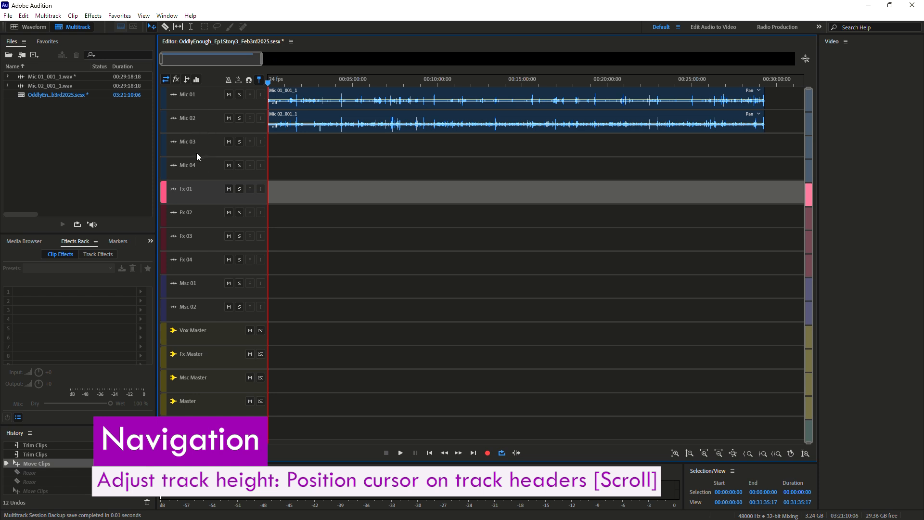
{"action": "scroll", "coordinate": [205, 144], "scroll_direction": "up", "scroll_amount": 5}
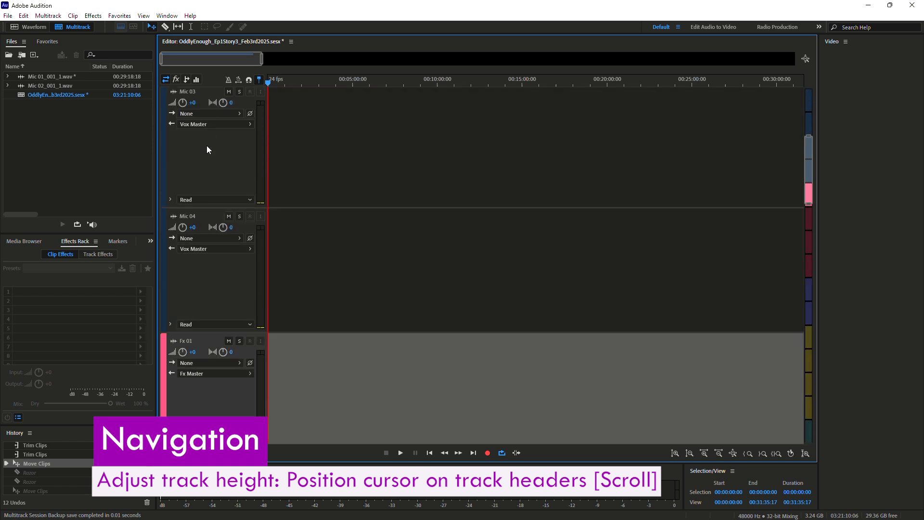
{"action": "scroll", "coordinate": [207, 149], "scroll_direction": "down", "scroll_amount": 5}
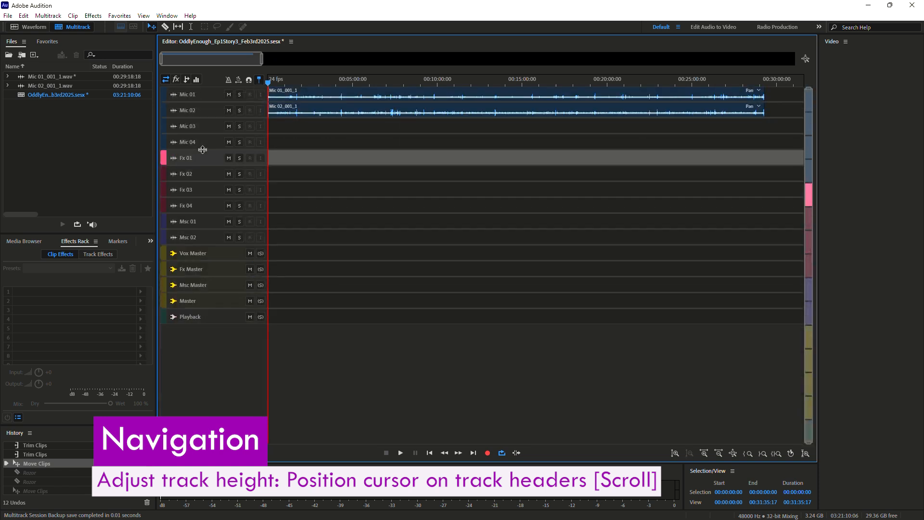
{"action": "scroll", "coordinate": [203, 150], "scroll_direction": "up", "scroll_amount": 5}
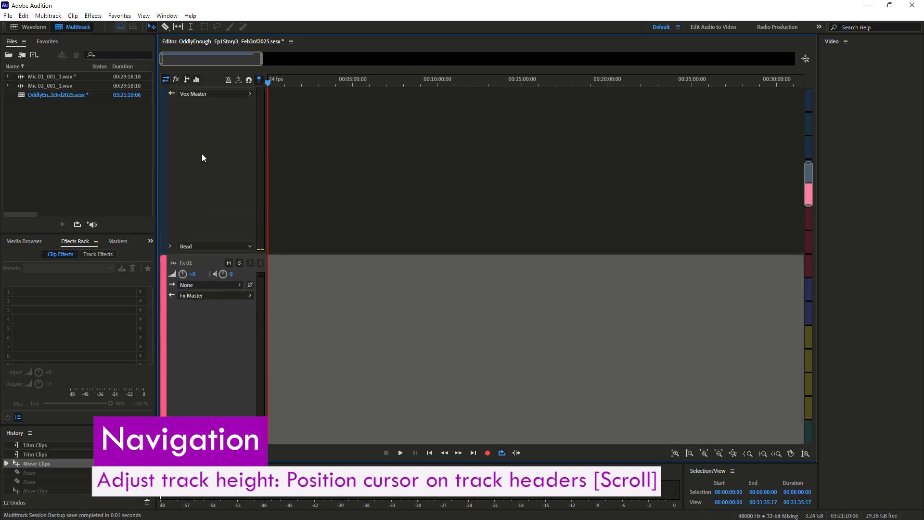
{"action": "scroll", "coordinate": [200, 151], "scroll_direction": "down", "scroll_amount": 5}
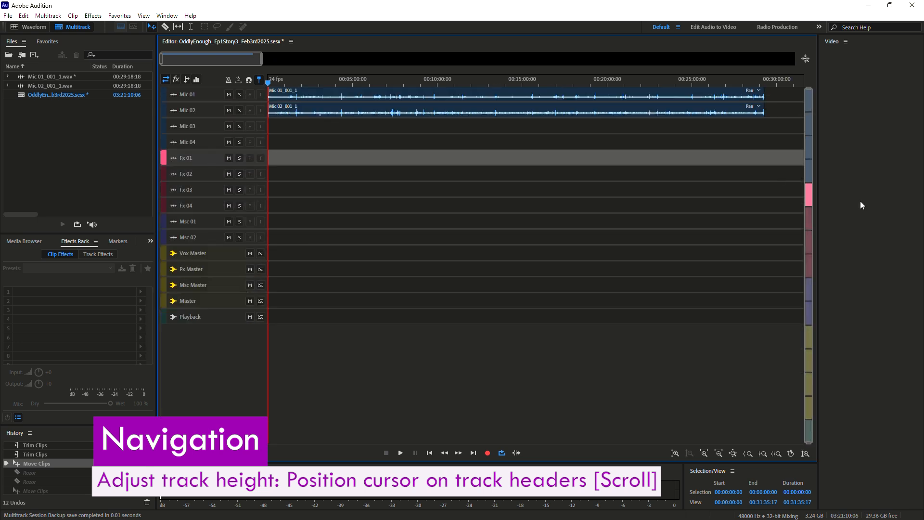
{"action": "scroll", "coordinate": [222, 178], "scroll_direction": "up", "scroll_amount": 5}
{"action": "scroll", "coordinate": [221, 177], "scroll_direction": "down", "scroll_amount": 5}
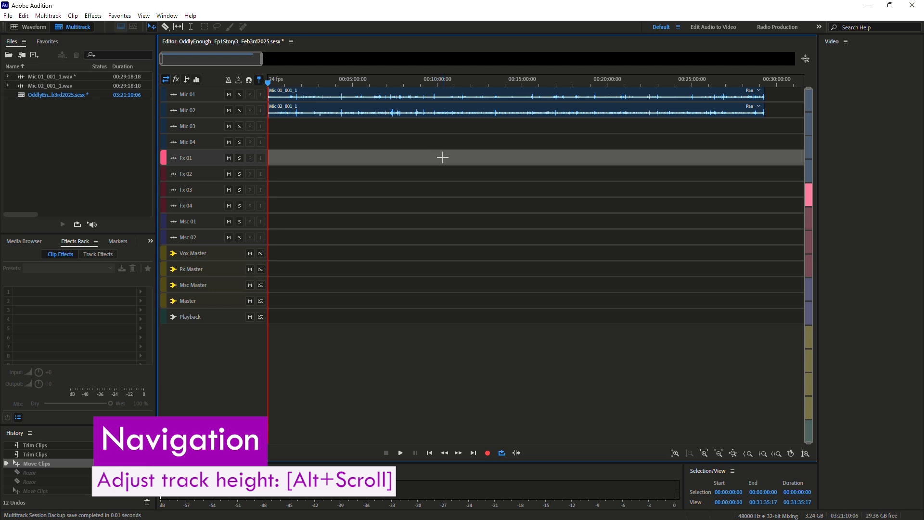
{"action": "scroll", "coordinate": [447, 161], "scroll_direction": "up", "scroll_amount": 10, "text": "alt"}
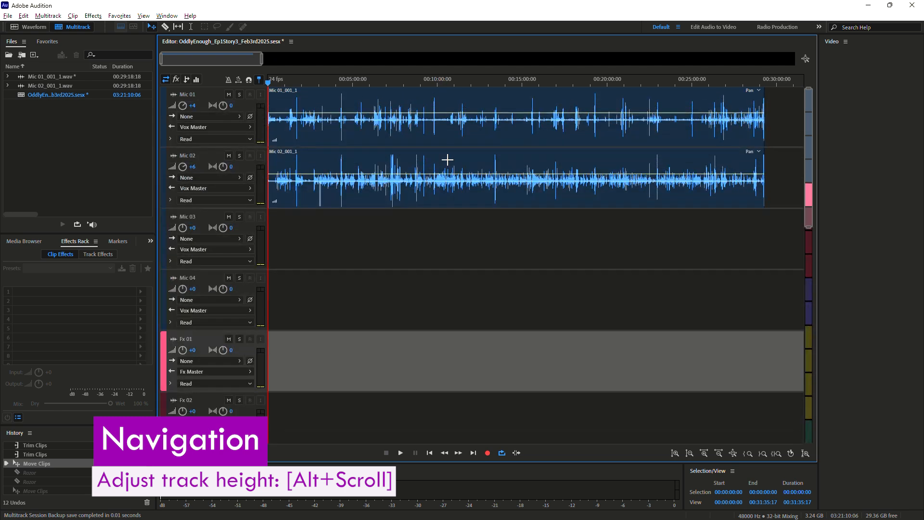
{"action": "scroll", "coordinate": [447, 163], "scroll_direction": "down", "scroll_amount": 10, "text": "alt"}
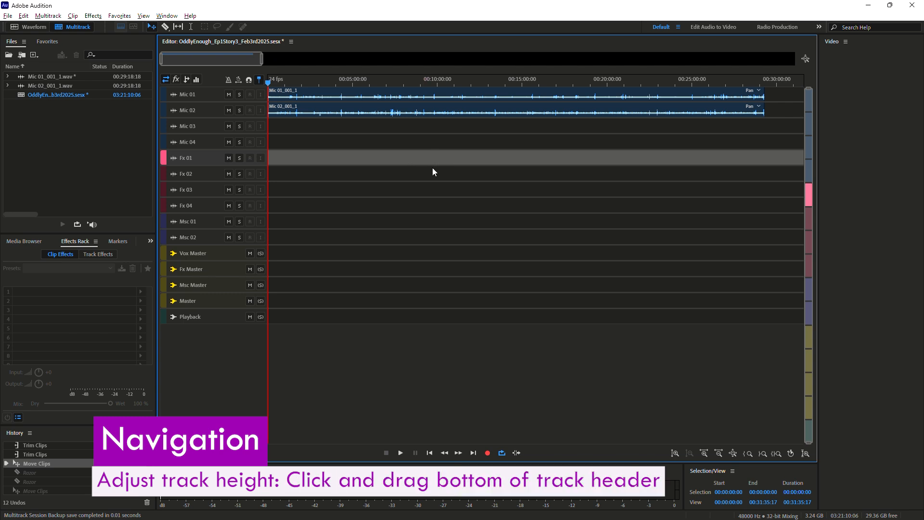
Step: Enlarge only the Mic 01 track's height until it fills about half of the track area, and shrink it back to minimum
{"action": "left_click", "coordinate": [201, 97]}
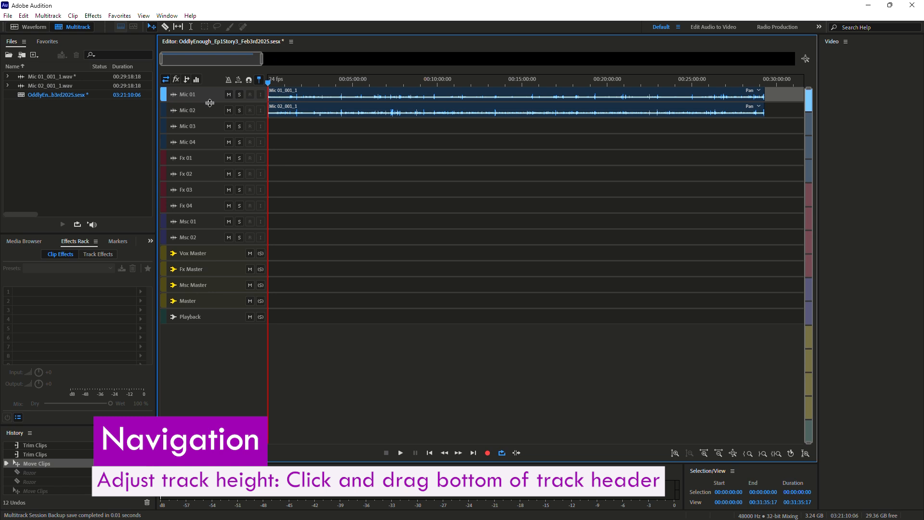
{"action": "left_click_drag", "start_coordinate": [210, 102], "coordinate": [224, 271]}
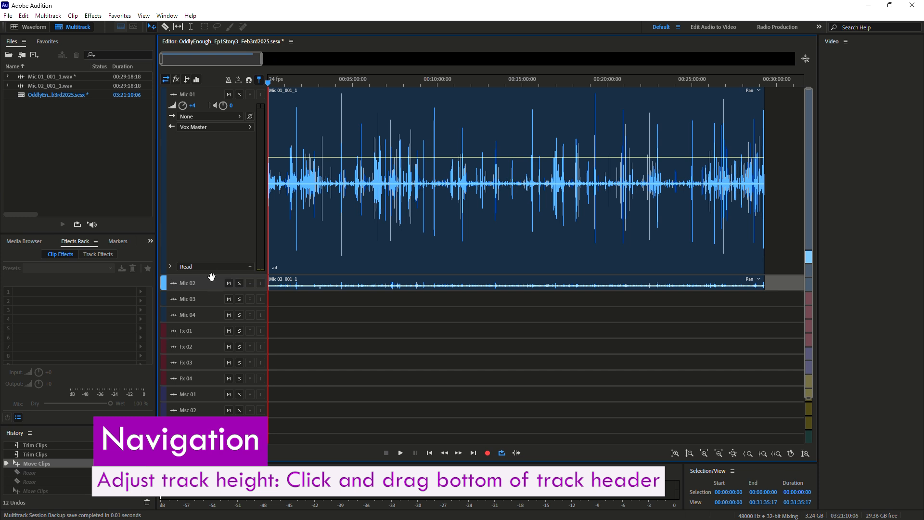
{"action": "left_click_drag", "start_coordinate": [211, 274], "coordinate": [234, 310]}
{"action": "scroll", "coordinate": [483, 271], "scroll_direction": "up", "scroll_amount": 1}
{"action": "scroll", "coordinate": [483, 271], "scroll_direction": "down", "scroll_amount": 3}
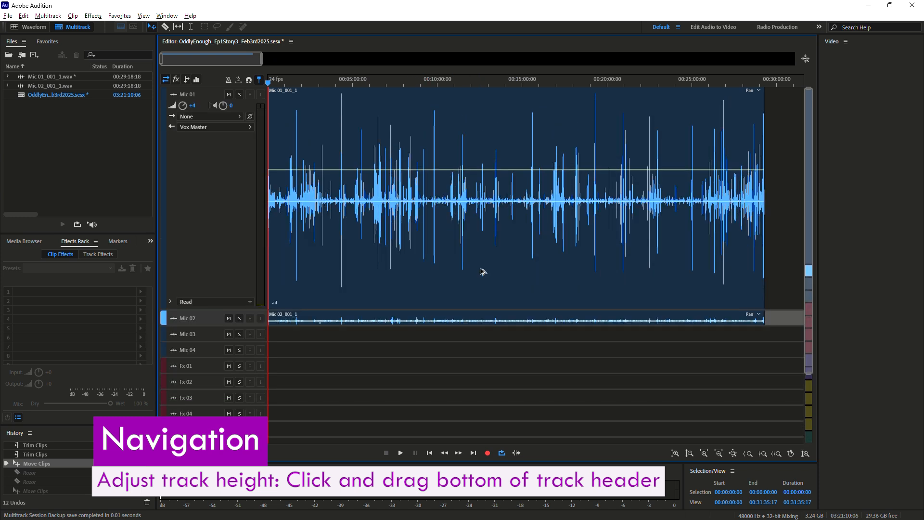
{"action": "scroll", "coordinate": [483, 272], "scroll_direction": "down", "scroll_amount": 3}
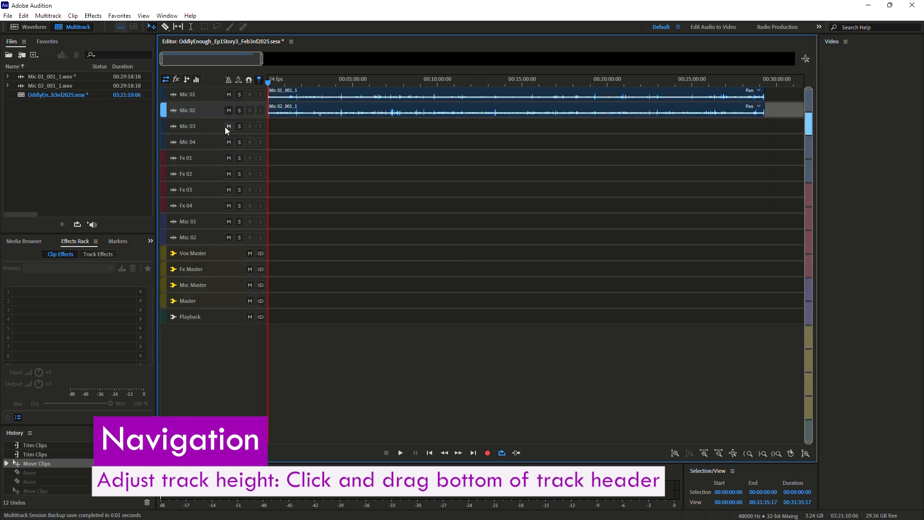
Step: Enlarge the height of all tracks until Mic 01 through Mic 04 fill the track area
{"action": "scroll", "coordinate": [210, 124], "scroll_direction": "up", "scroll_amount": 3}
{"action": "scroll", "coordinate": [210, 126], "scroll_direction": "up", "scroll_amount": 2}
{"action": "scroll", "coordinate": [192, 130], "scroll_direction": "down", "scroll_amount": 5}
{"action": "scroll", "coordinate": [209, 153], "scroll_direction": "up", "scroll_amount": 4}
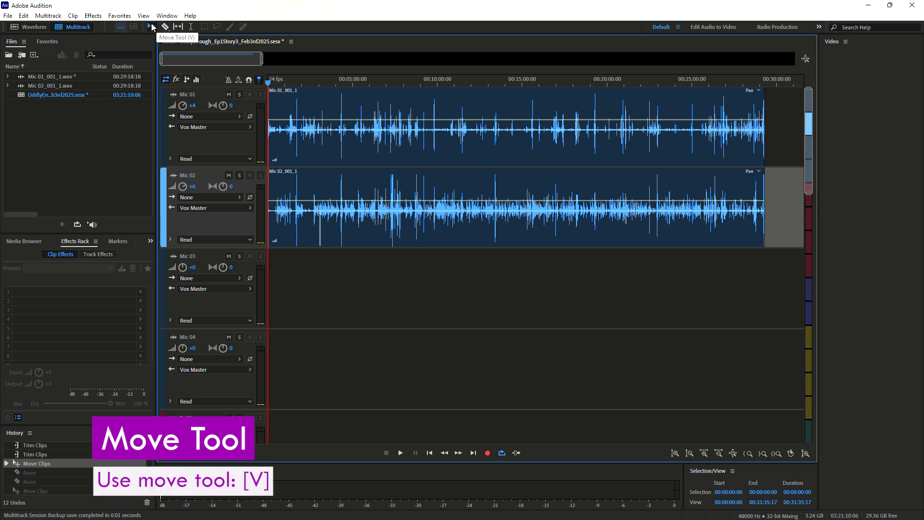
Step: Select the Mic 03 track, switch to the Razor tool and return to the Move tool
{"action": "left_click", "coordinate": [410, 310]}
{"action": "key", "text": "r"}
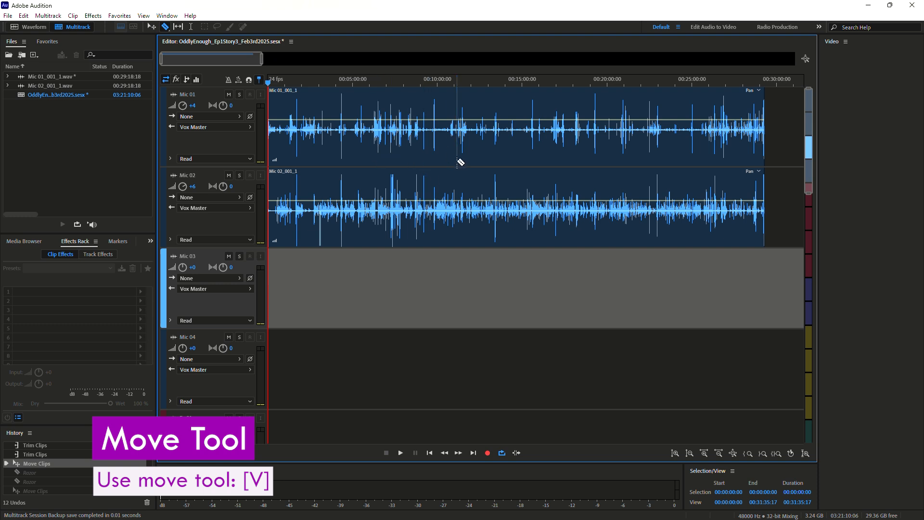
{"action": "key", "text": "v"}
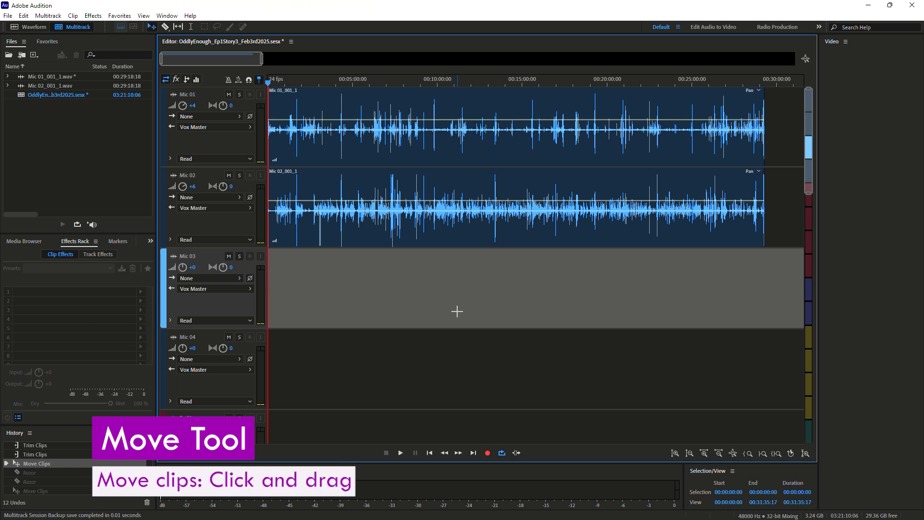
Step: Move the Mic 01 clip to start at about 13 minutes and the Mic 02 clip to start at about 2 minutes
{"action": "left_click", "coordinate": [436, 238]}
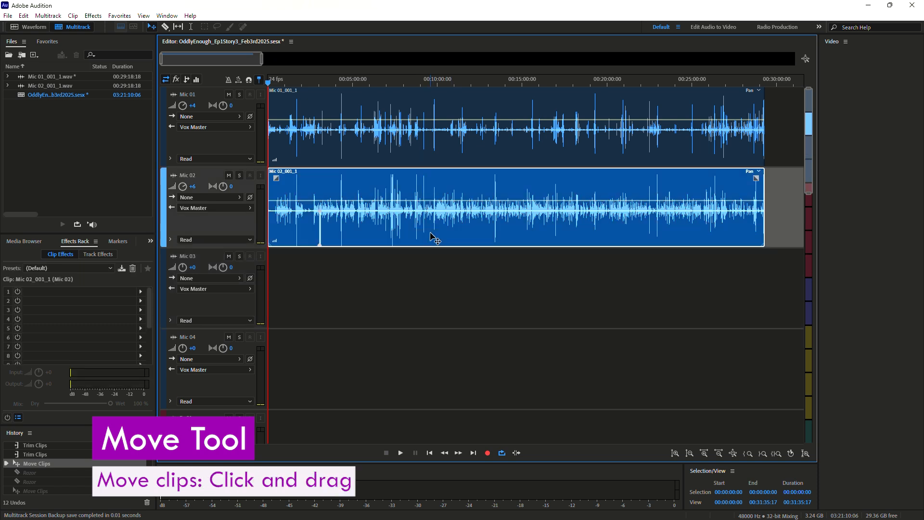
{"action": "left_click_drag", "start_coordinate": [433, 235], "coordinate": [402, 195]}
{"action": "left_click_drag", "start_coordinate": [434, 151], "coordinate": [661, 152]}
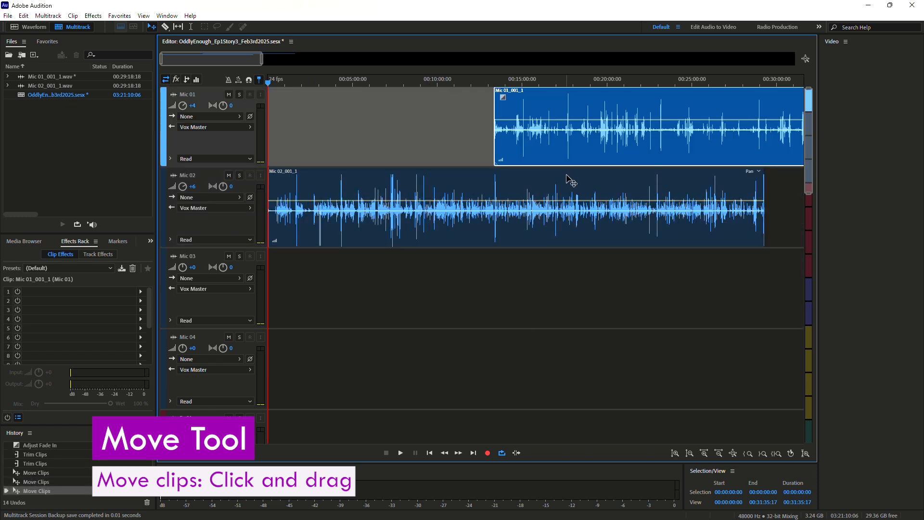
{"action": "left_click_drag", "start_coordinate": [568, 193], "coordinate": [604, 195]}
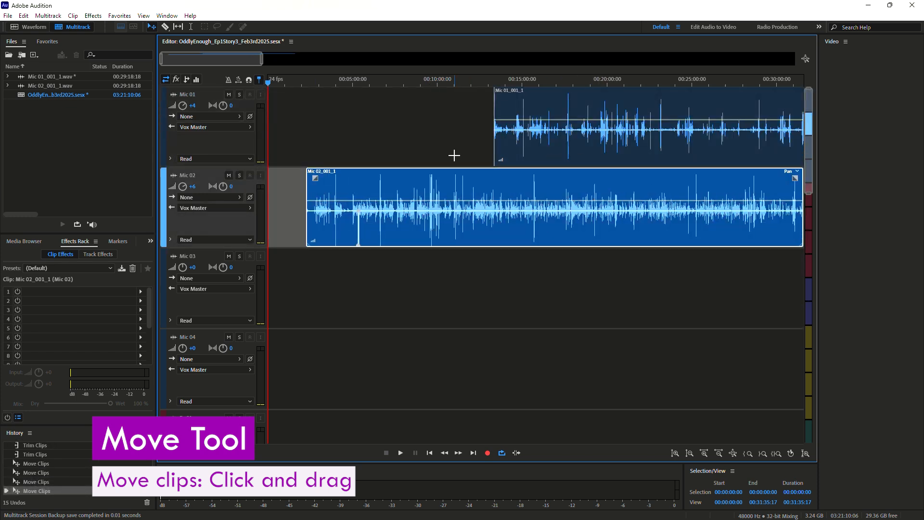
Step: Undo both clip moves, and step forward and back through them in the edit history, ending with both clips at the session start
{"action": "key", "text": "ctrl+z"}
{"action": "key", "text": "ctrl+z"}
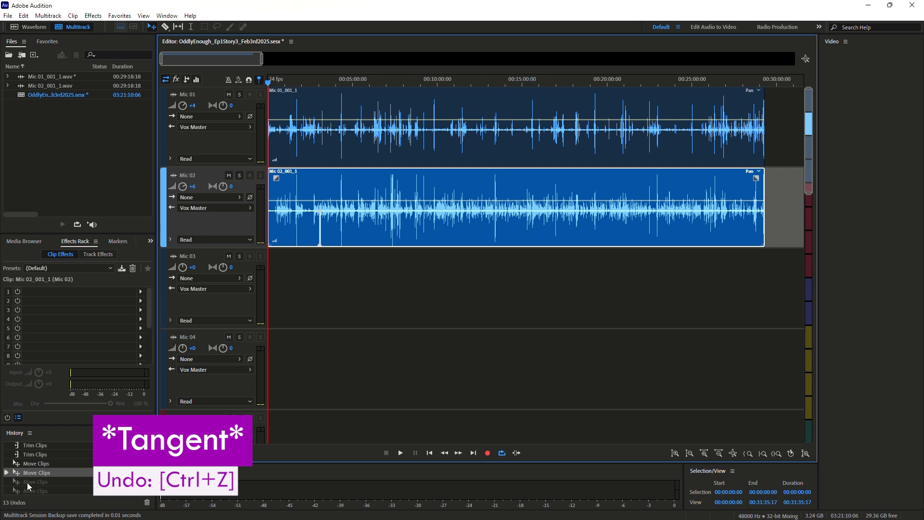
{"action": "left_click", "coordinate": [54, 437]}
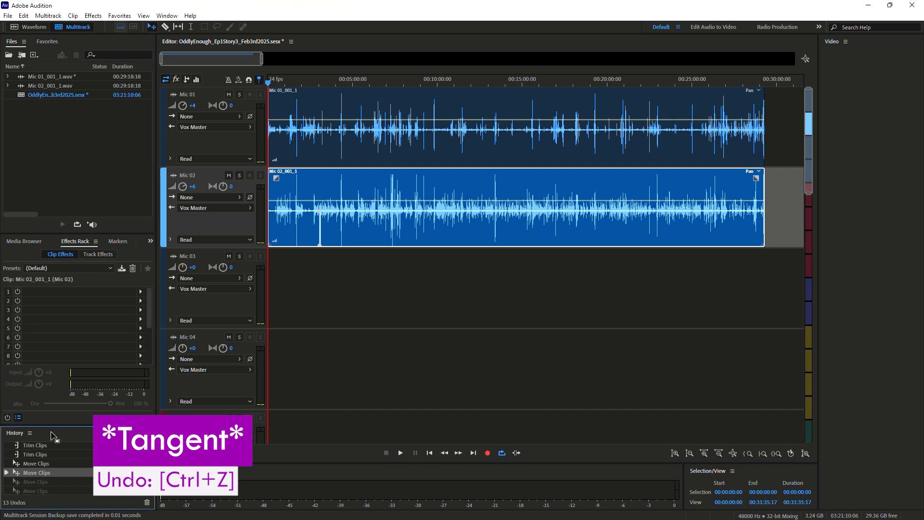
{"action": "left_click", "coordinate": [45, 483]}
{"action": "left_click", "coordinate": [42, 491]}
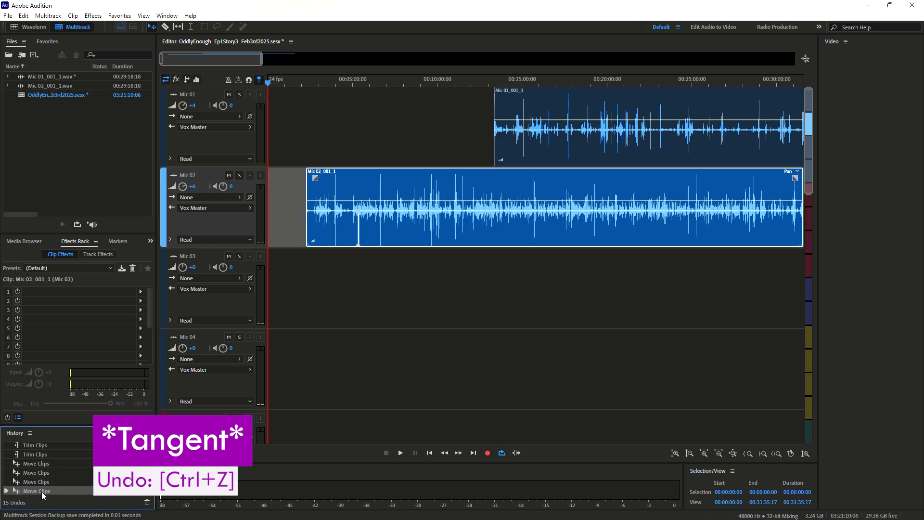
{"action": "left_click", "coordinate": [40, 483]}
{"action": "left_click", "coordinate": [40, 474]}
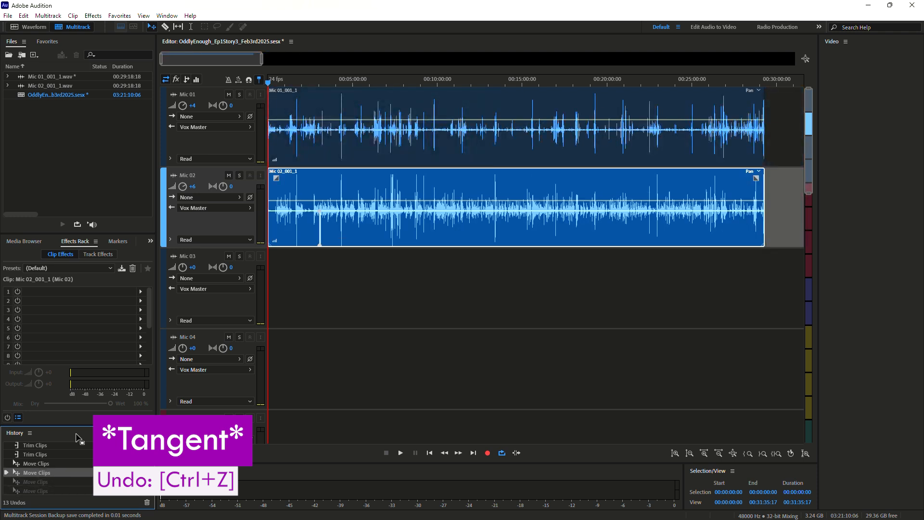
Step: Select the Mic 04 track, place the playhead at about 7 minutes, and return it to the session start
{"action": "left_click", "coordinate": [367, 370]}
{"action": "left_click", "coordinate": [390, 83]}
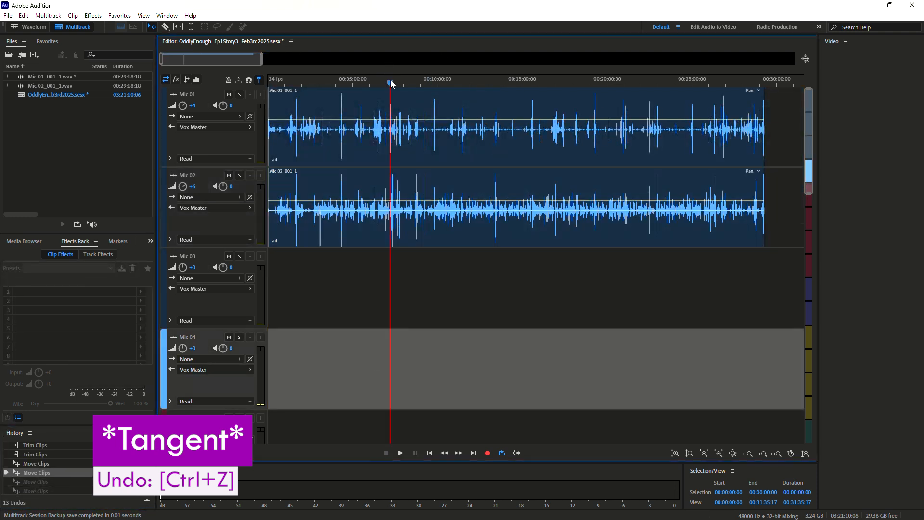
{"action": "key", "text": "Home"}
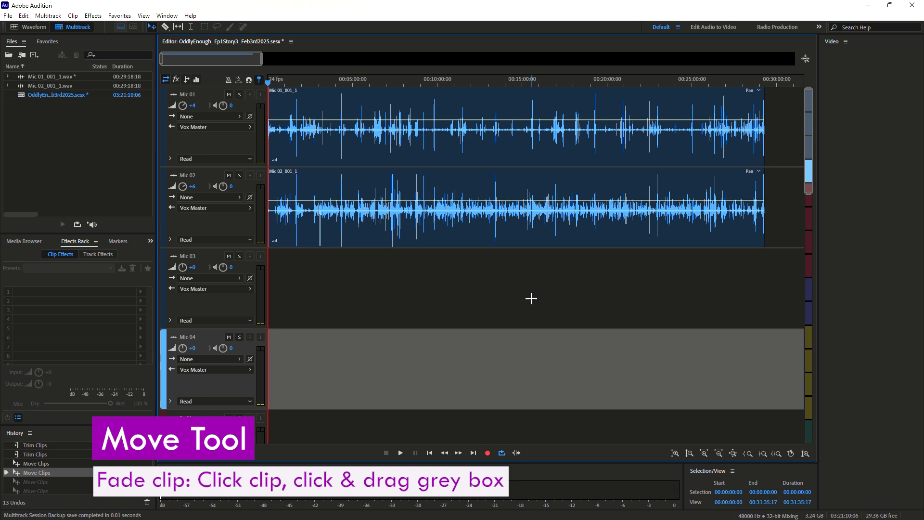
Step: Apply symmetric fade-in and fade-out to the Mic 02 clip, and undo the fades
{"action": "left_click", "coordinate": [506, 181]}
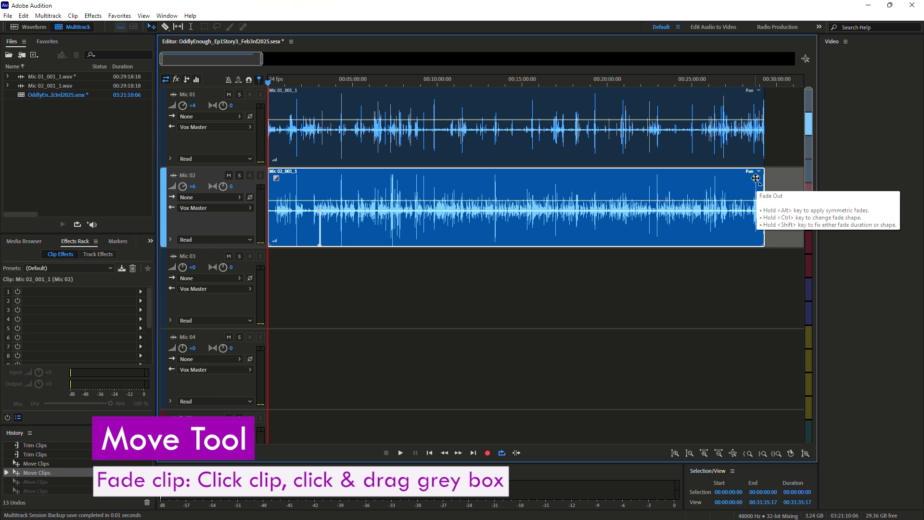
{"action": "mouse_move", "coordinate": [756, 178]}
{"action": "left_mouse_down"}
{"action": "mouse_move", "coordinate": [687, 182]}
{"action": "mouse_move", "coordinate": [722, 179]}
{"action": "left_mouse_up"}
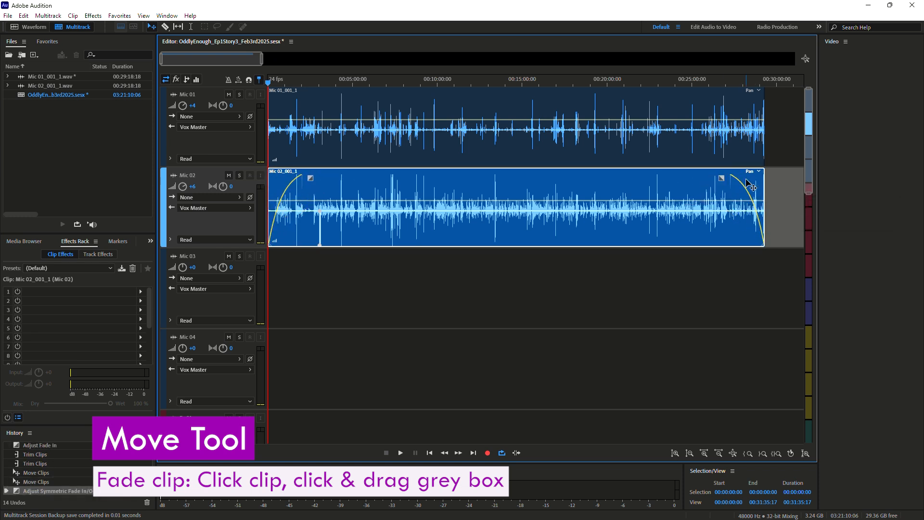
{"action": "key", "text": "ctrl+z"}
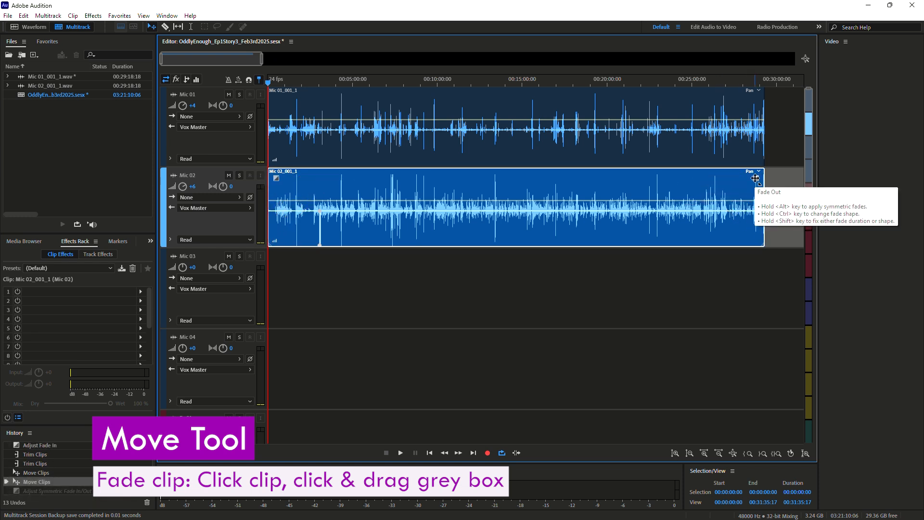
Step: Adjust the fade-out at the end of the Mic 02 clip, keeping it at a minimal length
{"action": "mouse_move", "coordinate": [756, 178]}
{"action": "left_mouse_down"}
{"action": "mouse_move", "coordinate": [675, 183]}
{"action": "mouse_move", "coordinate": [648, 201]}
{"action": "mouse_move", "coordinate": [794, 194]}
{"action": "left_mouse_up"}
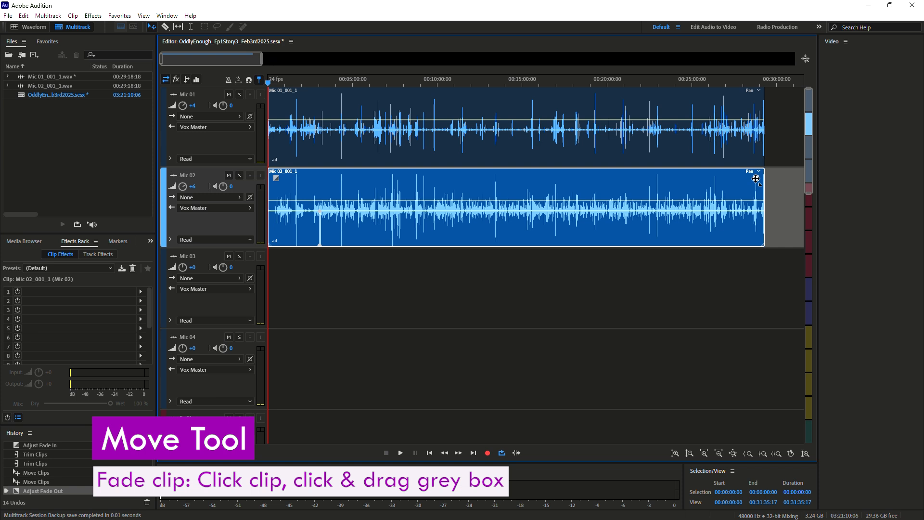
{"action": "left_click_drag", "start_coordinate": [756, 179], "coordinate": [784, 198]}
{"action": "left_click", "coordinate": [726, 269]}
{"action": "left_click", "coordinate": [728, 232]}
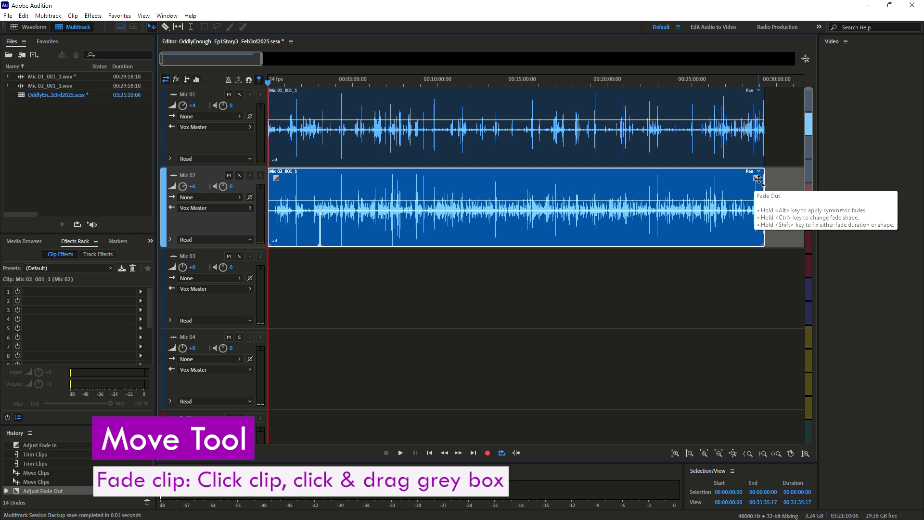
{"action": "left_click_drag", "start_coordinate": [759, 179], "coordinate": [785, 174]}
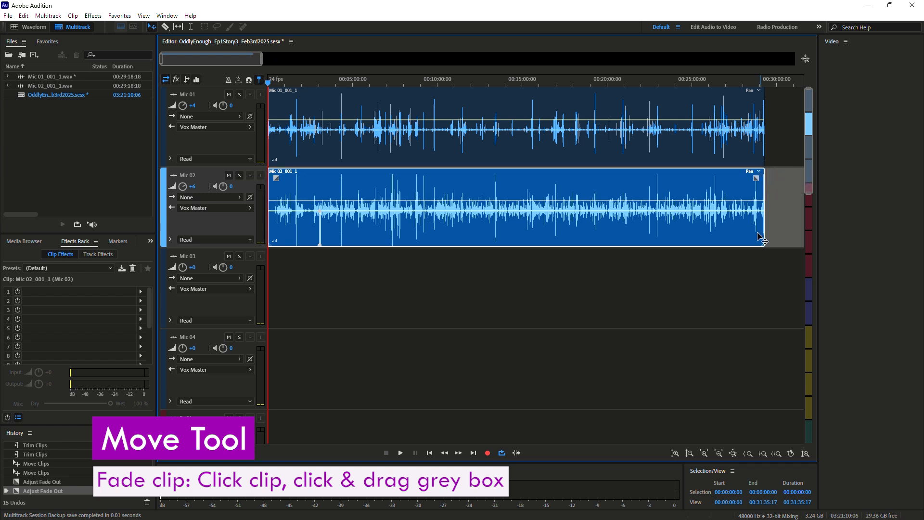
Step: Return the playhead to the start, examine both clips' opening fades up close, and widen the visible timeline range to about 56 minutes
{"action": "left_click", "coordinate": [739, 271]}
{"action": "left_click_drag", "start_coordinate": [379, 79], "coordinate": [130, 85]}
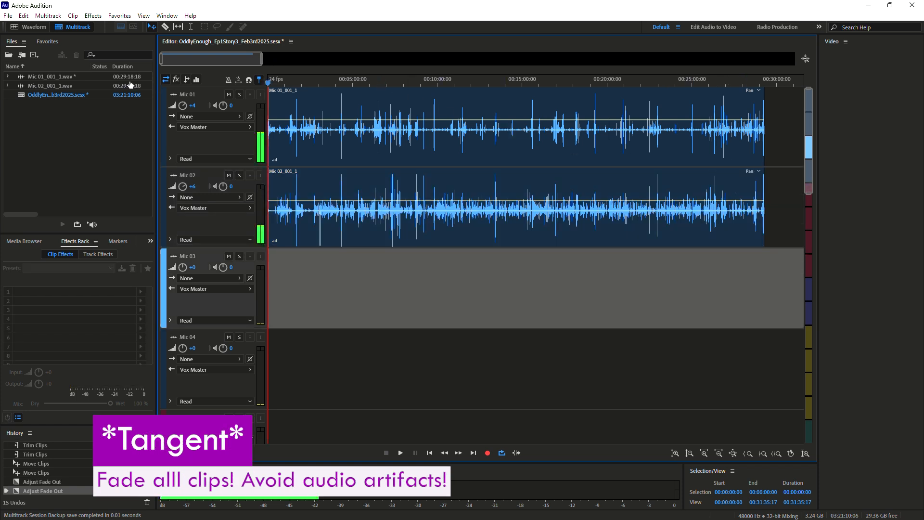
{"action": "scroll", "coordinate": [293, 100], "scroll_direction": "up", "scroll_amount": 1}
{"action": "scroll", "coordinate": [297, 105], "scroll_direction": "up", "scroll_amount": 20}
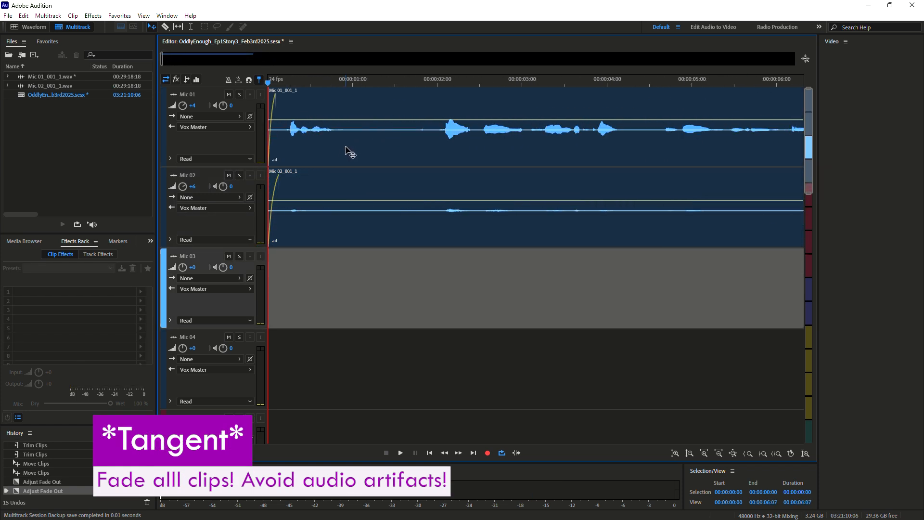
{"action": "scroll", "coordinate": [354, 192], "scroll_direction": "down", "scroll_amount": 20}
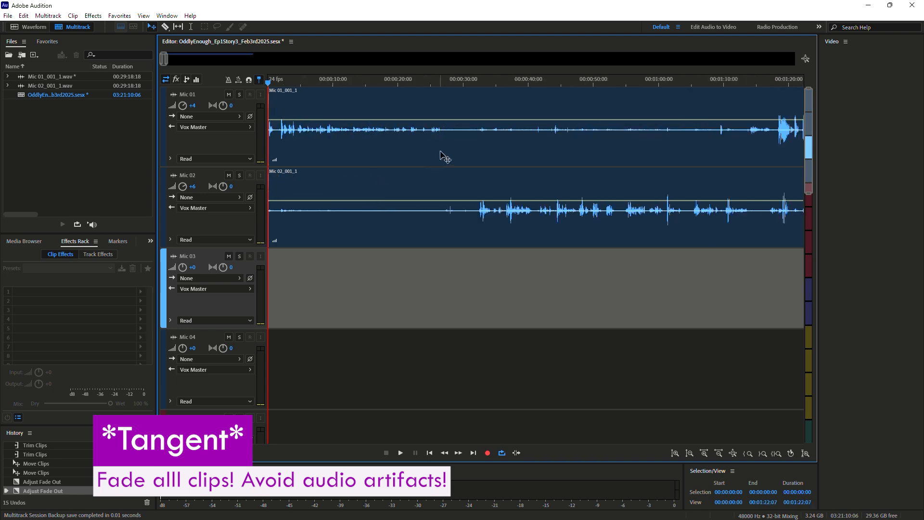
{"action": "scroll", "coordinate": [676, 103], "scroll_direction": "down", "scroll_amount": 3}
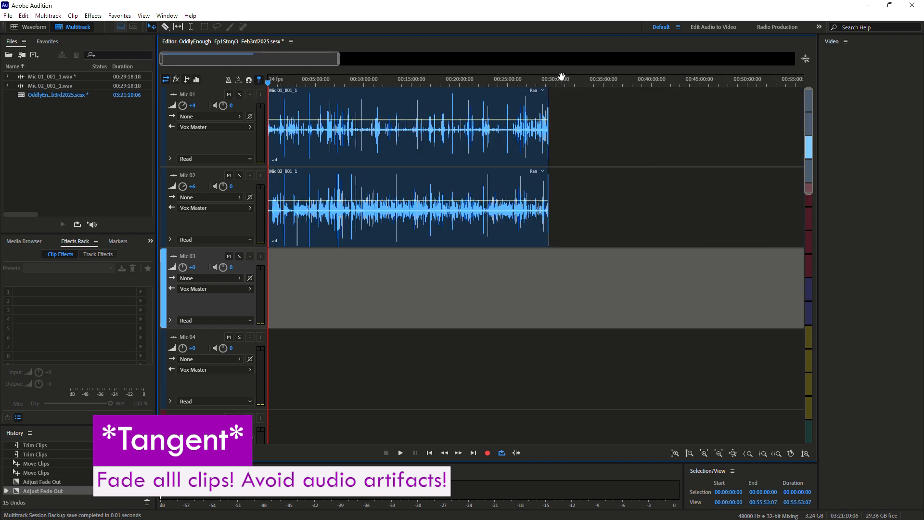
Step: Place the playhead near the end of both clips and add a short fade-out to the Mic 02 clip
{"action": "left_click", "coordinate": [548, 84]}
{"action": "scroll", "coordinate": [553, 87], "scroll_direction": "up", "scroll_amount": 1}
{"action": "scroll", "coordinate": [580, 176], "scroll_direction": "up", "scroll_amount": 13}
{"action": "scroll", "coordinate": [680, 171], "scroll_direction": "down", "scroll_amount": 2}
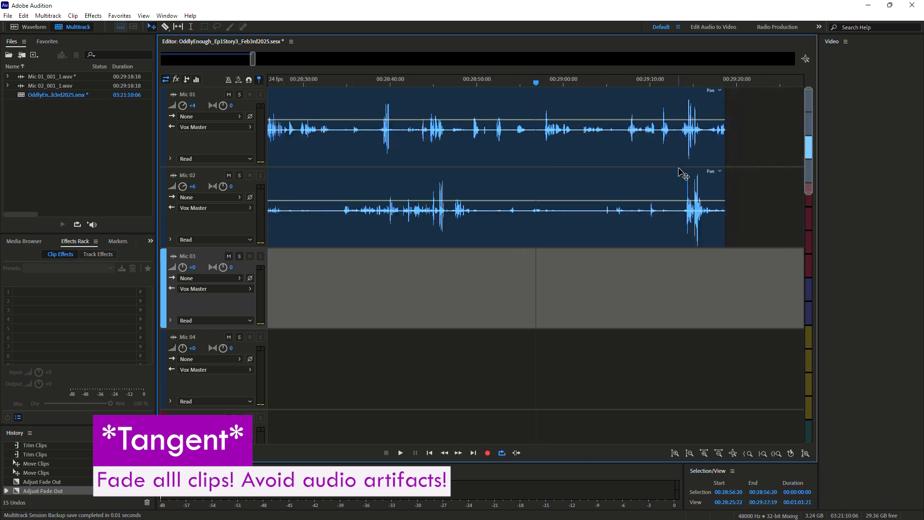
{"action": "left_click", "coordinate": [670, 83]}
{"action": "scroll", "coordinate": [671, 83], "scroll_direction": "up", "scroll_amount": 1}
{"action": "scroll", "coordinate": [631, 140], "scroll_direction": "up", "scroll_amount": 6}
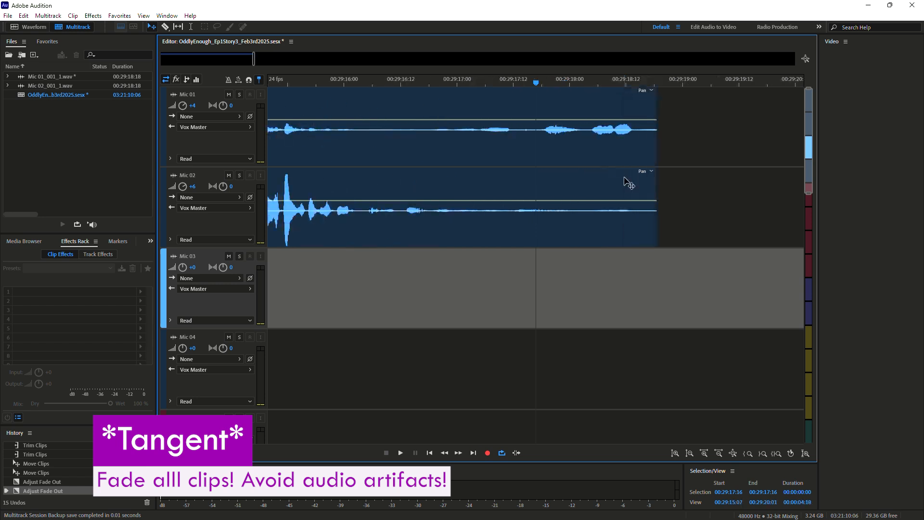
{"action": "left_click", "coordinate": [626, 180]}
{"action": "left_click_drag", "start_coordinate": [649, 178], "coordinate": [638, 176]}
Step: Add a short fade-out at the end of the Mic 01 clip
{"action": "left_click", "coordinate": [641, 153]}
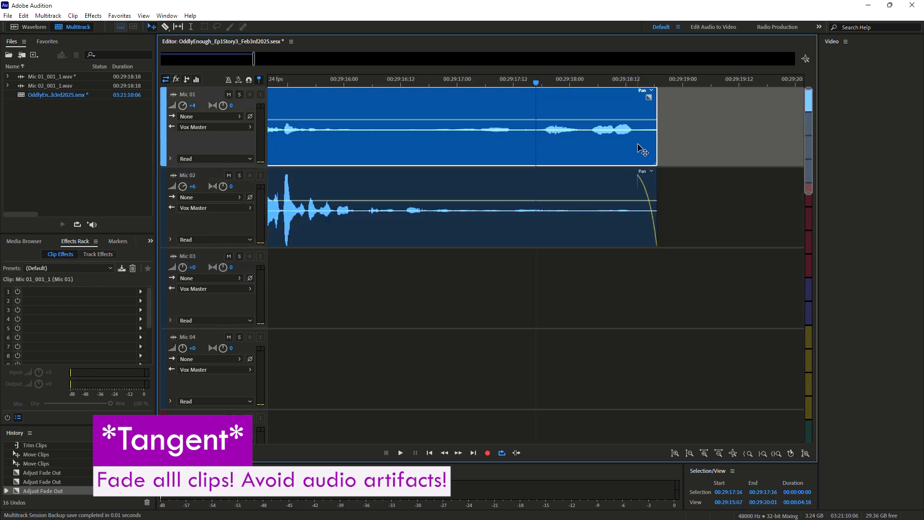
{"action": "left_click_drag", "start_coordinate": [649, 97], "coordinate": [621, 98]}
{"action": "scroll", "coordinate": [619, 115], "scroll_direction": "down", "scroll_amount": 1}
{"action": "scroll", "coordinate": [616, 121], "scroll_direction": "down", "scroll_amount": 10}
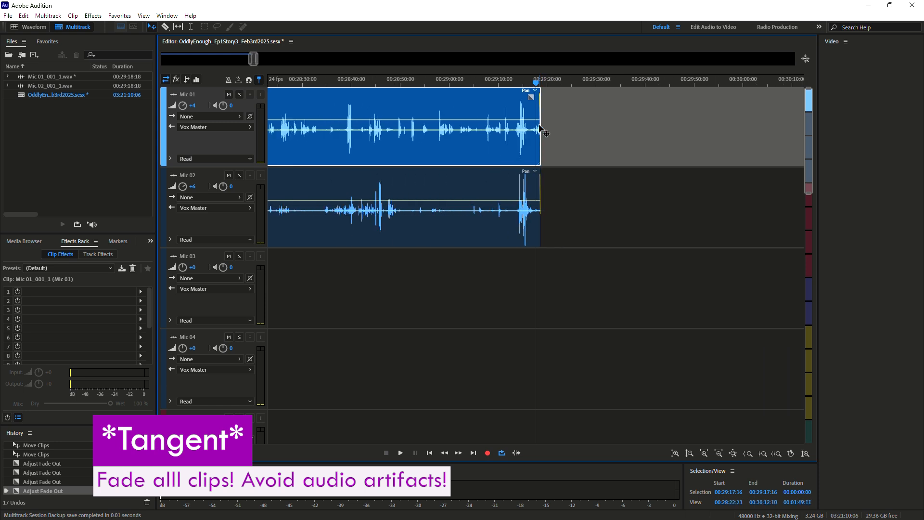
Step: Trim the end of the Mic 01 clip back to about 27 minutes, and undo the trim
{"action": "left_click_drag", "start_coordinate": [247, 57], "coordinate": [150, 59]}
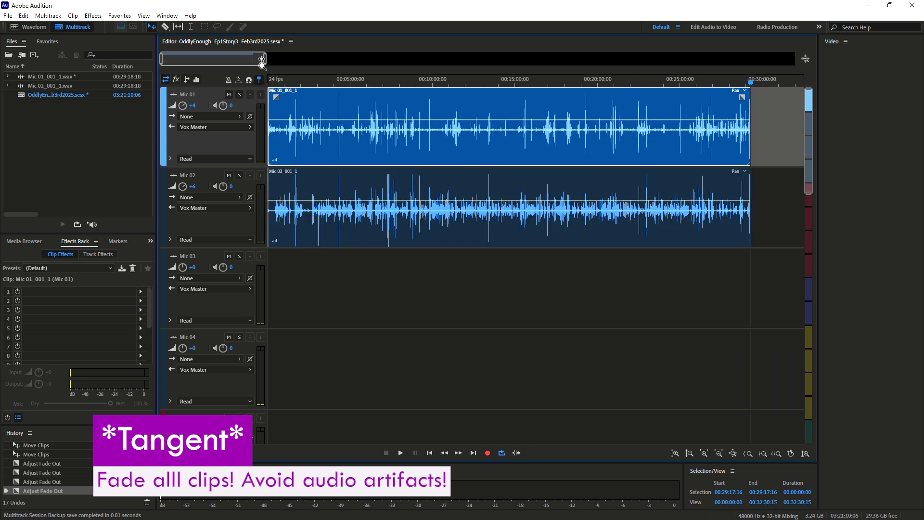
{"action": "left_click_drag", "start_coordinate": [262, 59], "coordinate": [257, 58]}
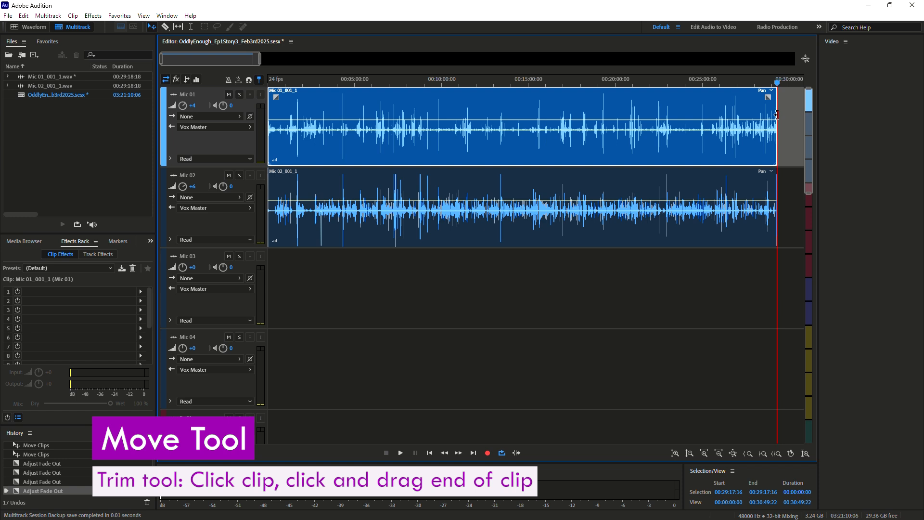
{"action": "left_click_drag", "start_coordinate": [776, 114], "coordinate": [746, 120]}
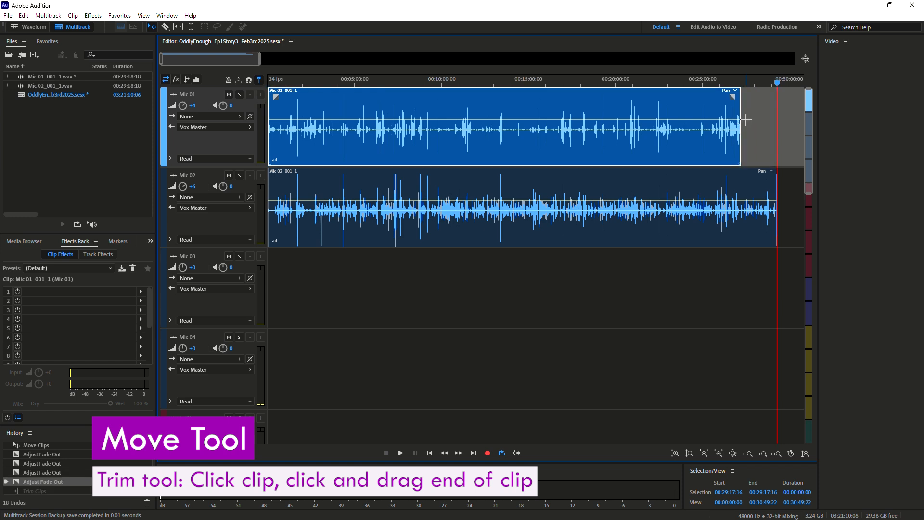
{"action": "key", "text": "ctrl+z"}
Step: Place the playhead at about 15:38, trim the Mic 01 clip's end back to it, and undo that trim
{"action": "left_click_drag", "start_coordinate": [545, 83], "coordinate": [540, 82]}
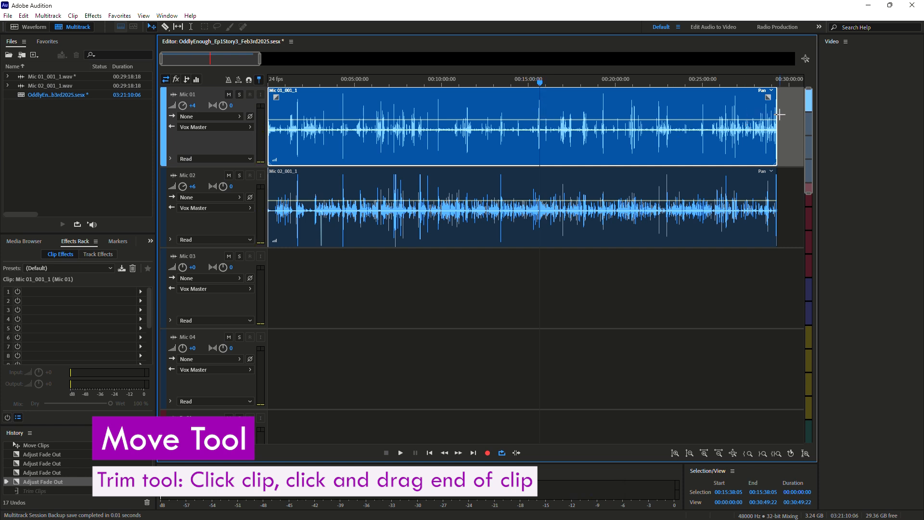
{"action": "left_click_drag", "start_coordinate": [777, 115], "coordinate": [538, 124]}
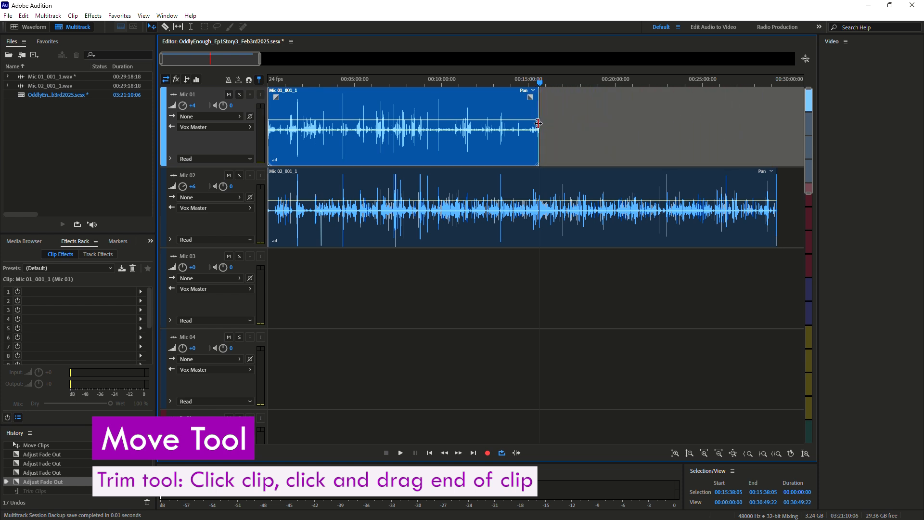
{"action": "key", "text": "ctrl+z"}
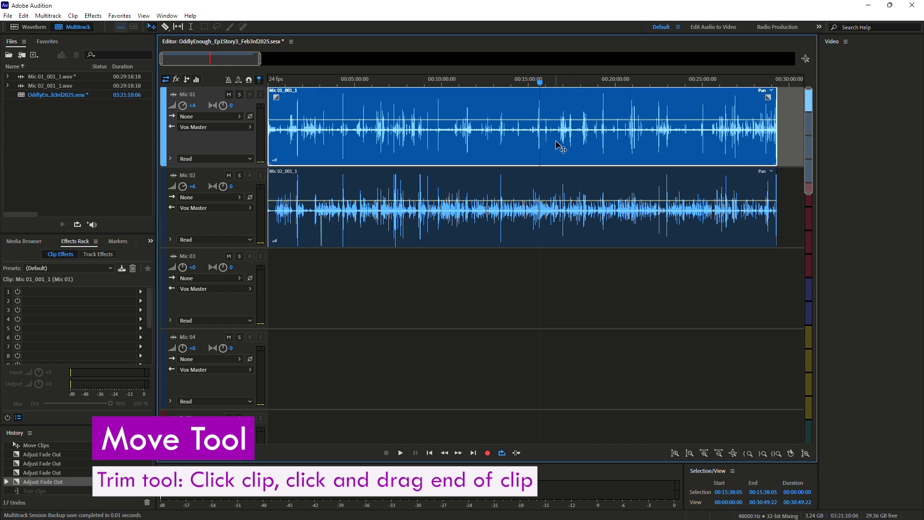
Step: With the Razor tool, split the Mic 01 clip at about 15 and 23 minutes and the Mic 02 clip at about 11 and 24 minutes
{"action": "left_click", "coordinate": [544, 283]}
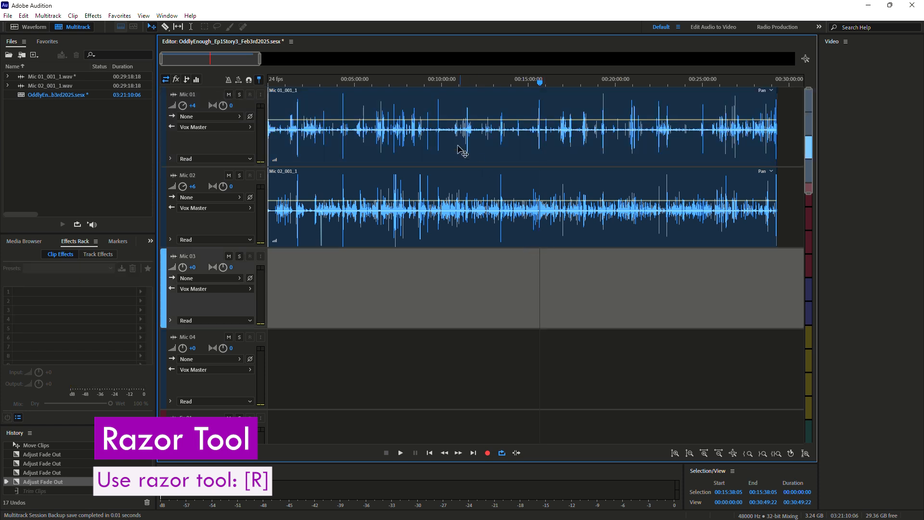
{"action": "key", "text": "r"}
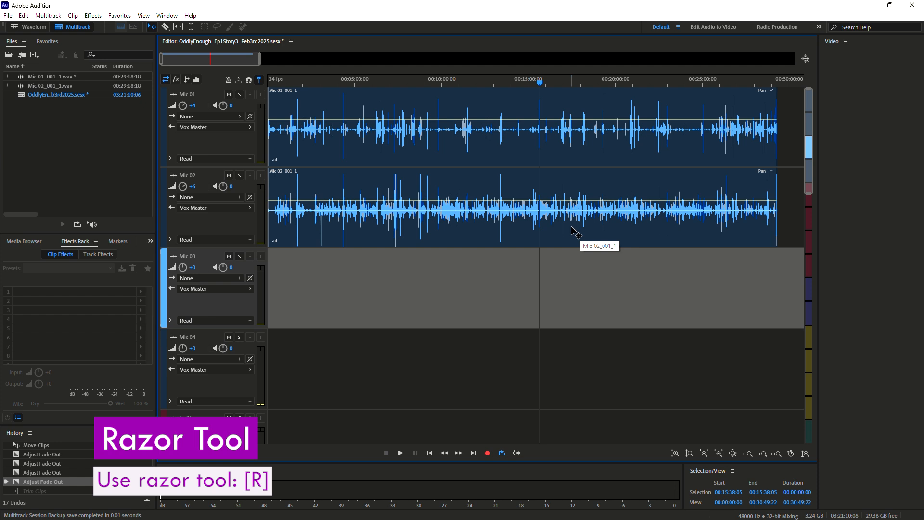
{"action": "key", "text": "r"}
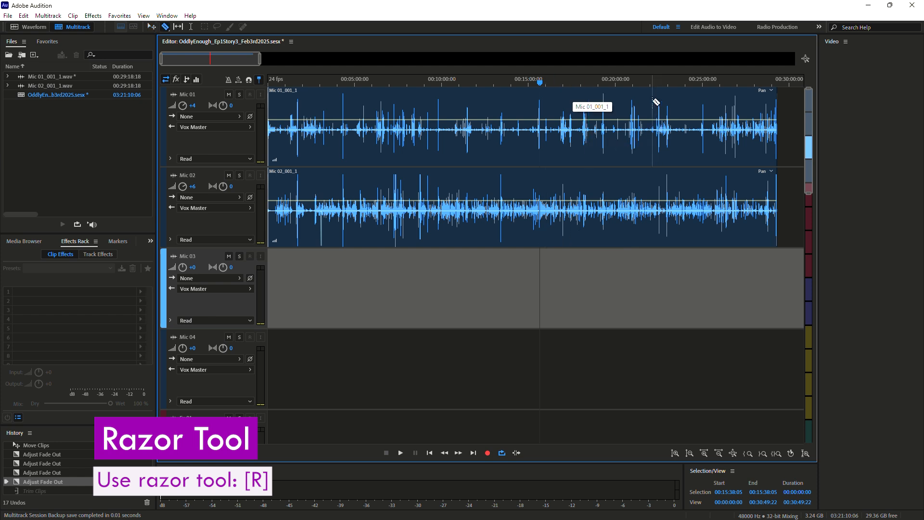
{"action": "left_click", "coordinate": [529, 106]}
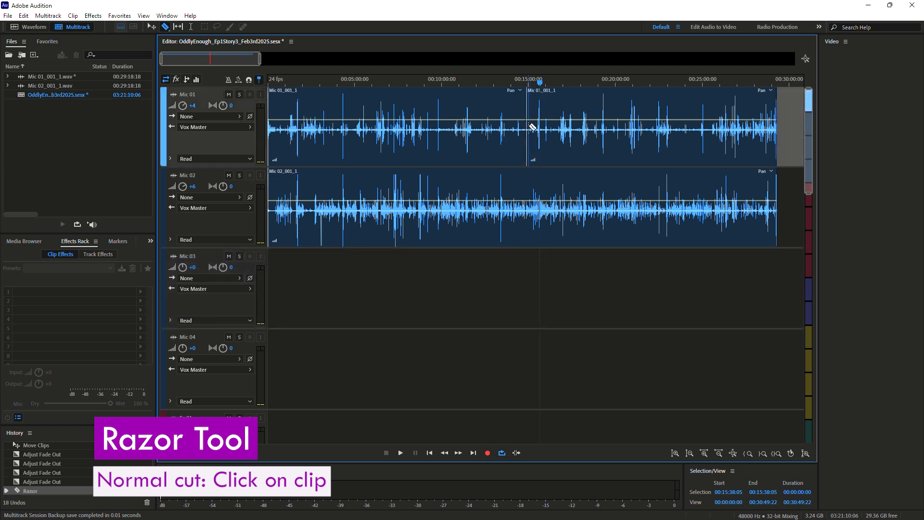
{"action": "left_click", "coordinate": [461, 178]}
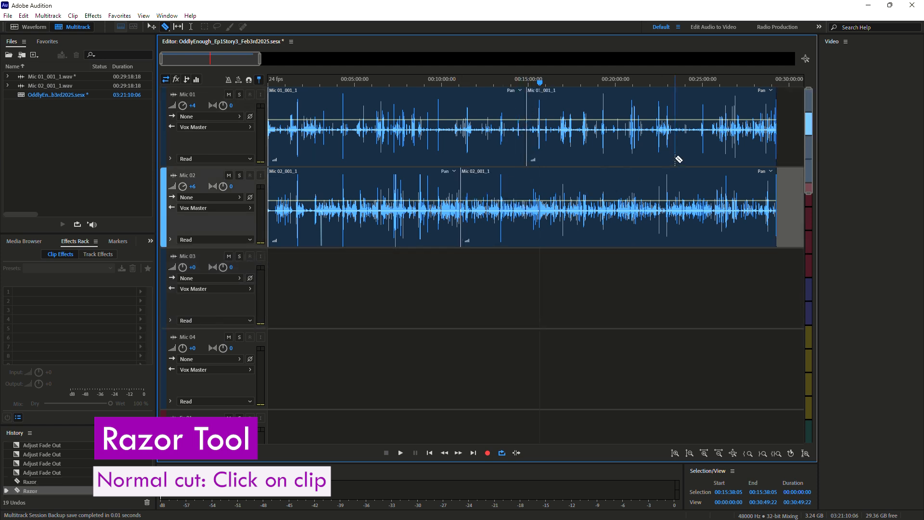
{"action": "left_click", "coordinate": [679, 186]}
{"action": "left_click", "coordinate": [665, 135]}
Step: Undo all the razor cuts so that Mic 01 and Mic 02 each hold one whole clip
{"action": "key", "text": "ctrl+z"}
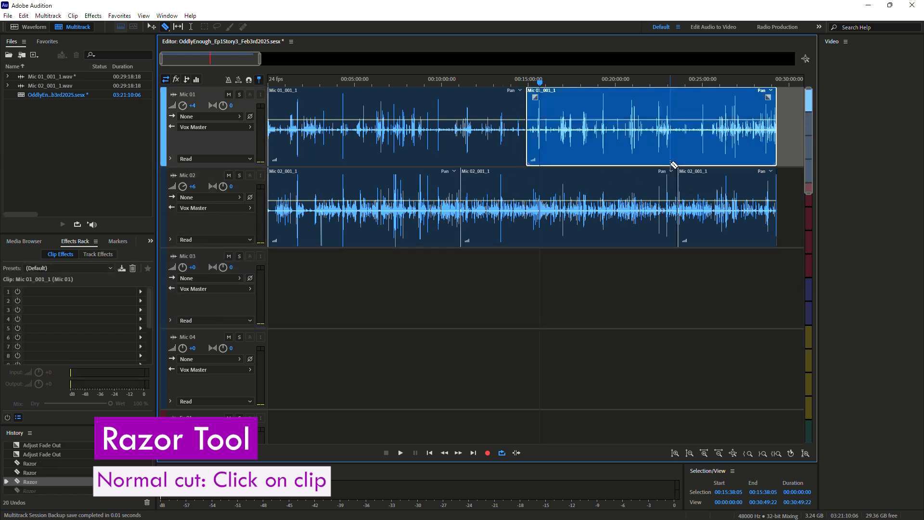
{"action": "key", "text": "ctrl+z"}
{"action": "key", "text": "ctrl+z"}
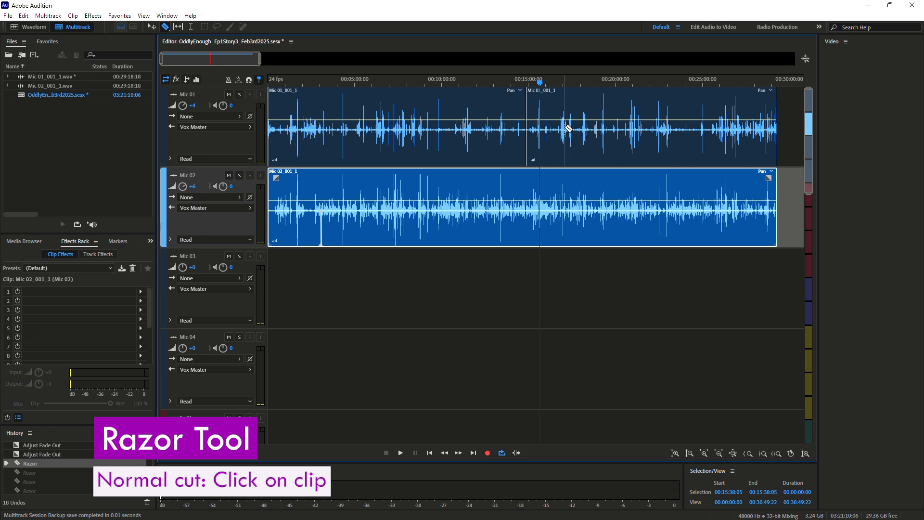
{"action": "key", "text": "ctrl+z"}
Step: Split the Mic 01 clip at about 16 minutes, try moving and trimming its second part, and undo everything including the cut
{"action": "left_click", "coordinate": [554, 115]}
{"action": "key", "text": "v"}
{"action": "left_click_drag", "start_coordinate": [561, 115], "coordinate": [591, 120]}
{"action": "key", "text": "ctrl+z"}
{"action": "key", "text": "ctrl+z"}
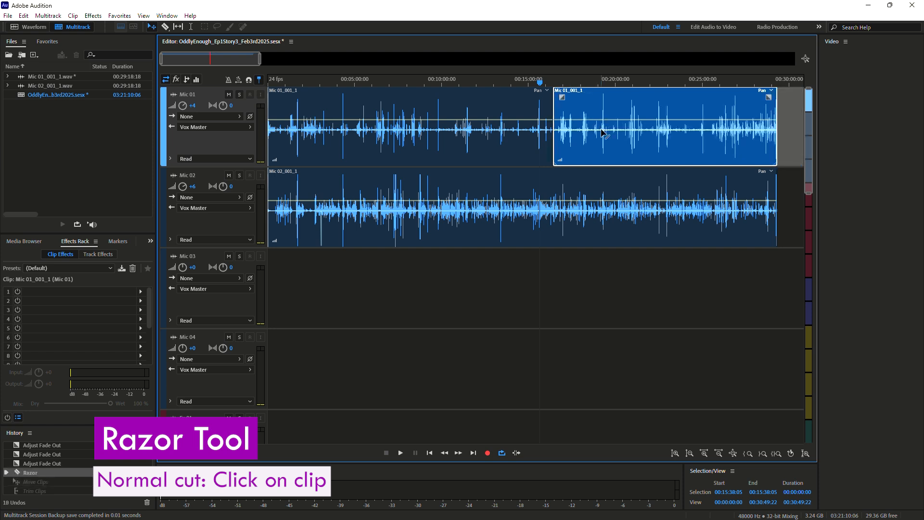
{"action": "key", "text": "ctrl+z"}
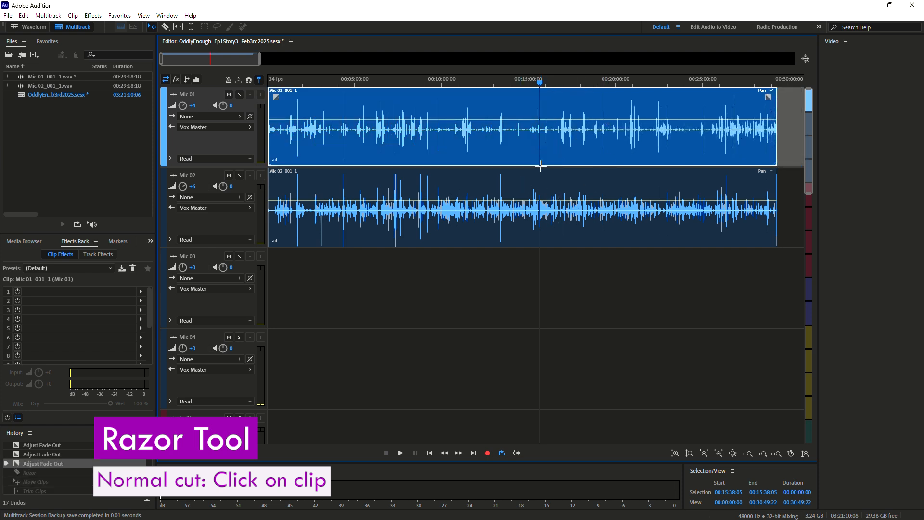
Step: Split both mic clips at once at about 14 minutes with the Razor All Clips tool, and undo the cut
{"action": "key", "text": "r"}
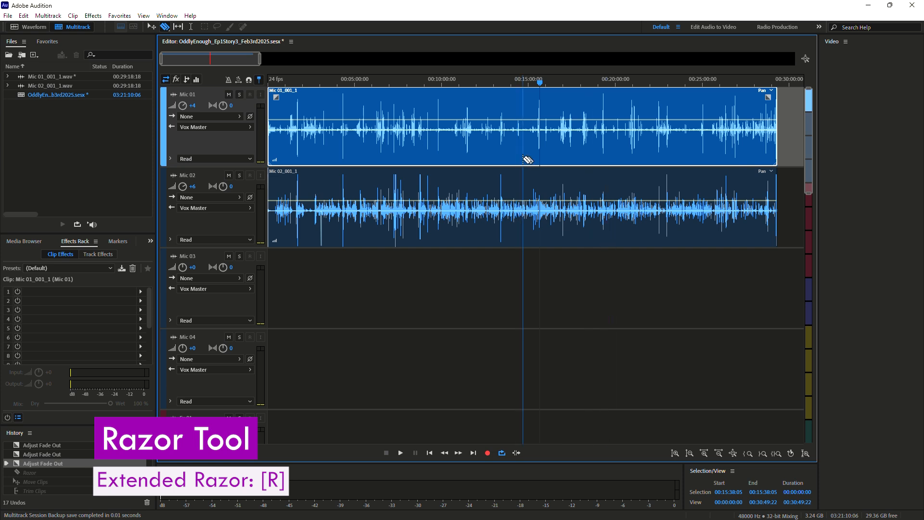
{"action": "left_click", "coordinate": [512, 111]}
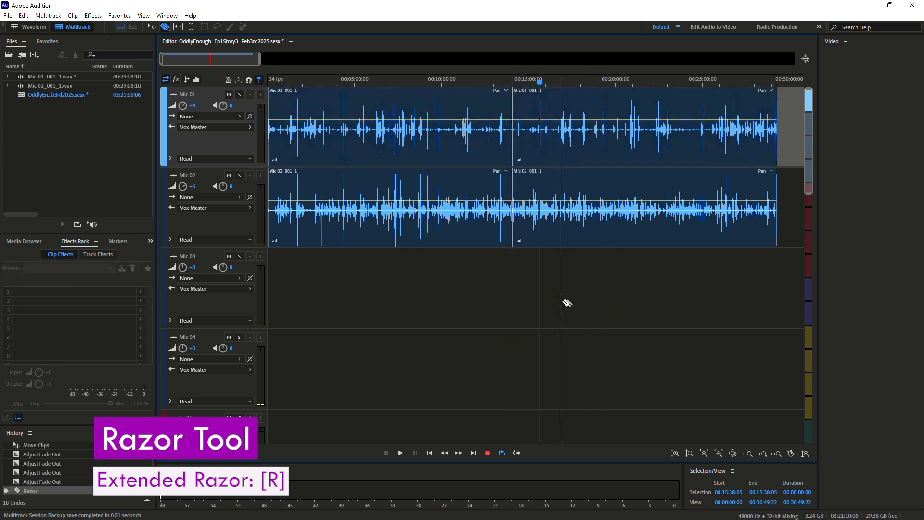
{"action": "key", "text": "ctrl+z"}
Step: Copy the Mic 02 clip onto the Msc 01 track with the Move tool, keeping it aligned to the session start
{"action": "key", "text": "v"}
{"action": "left_click", "coordinate": [569, 235]}
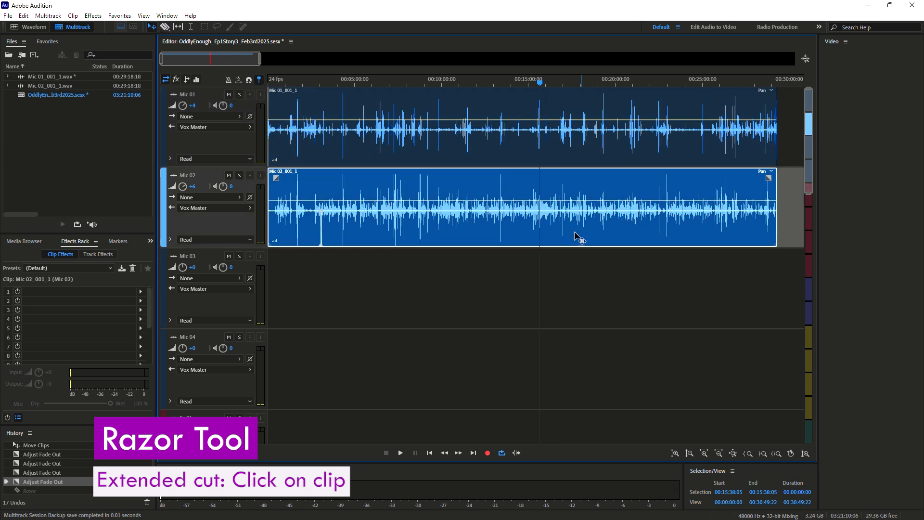
{"action": "left_click_drag", "start_coordinate": [808, 193], "coordinate": [818, 305]}
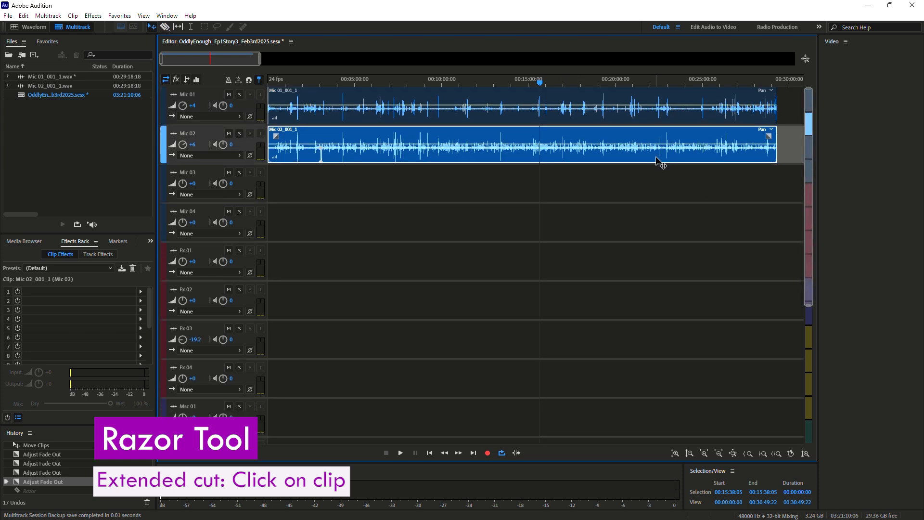
{"action": "left_click_drag", "start_coordinate": [656, 160], "coordinate": [656, 432]}
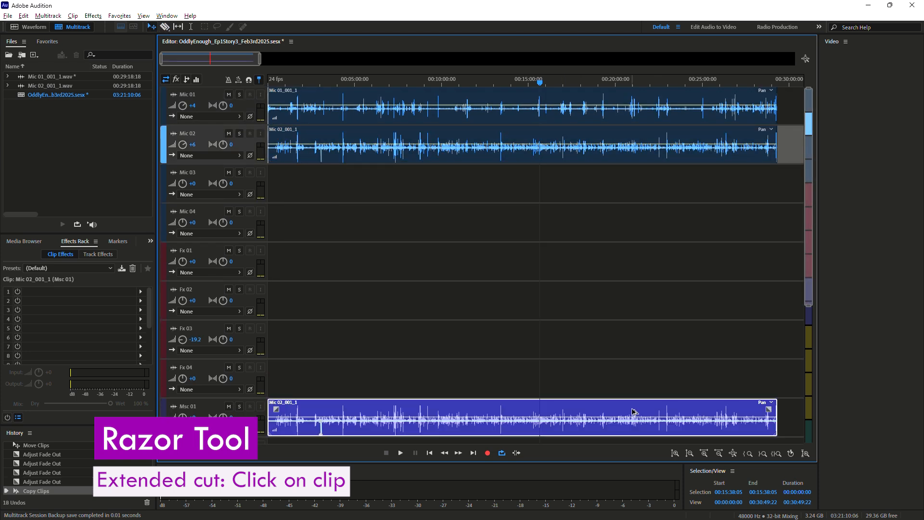
{"action": "left_click_drag", "start_coordinate": [809, 305], "coordinate": [818, 152]}
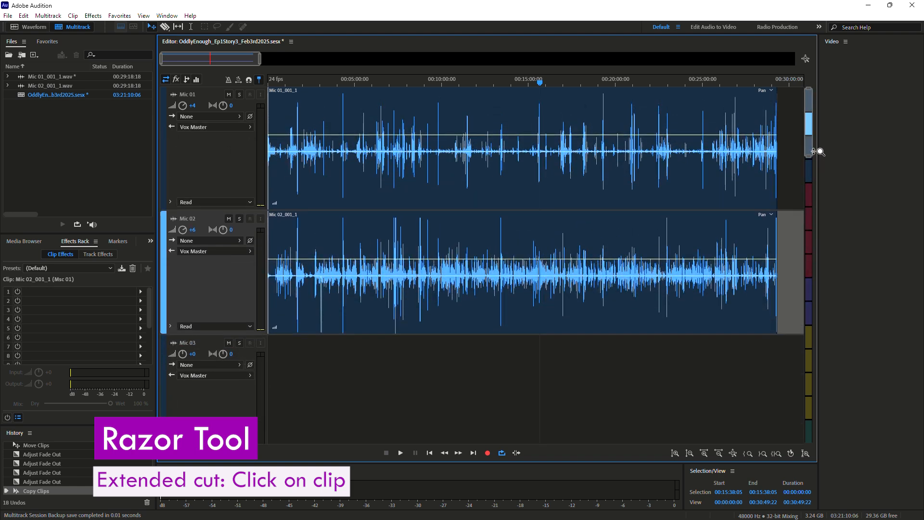
Step: Split the clips on all tracks at about 15 minutes, and move the second Msc 01 piece to start at about 17.5 minutes
{"action": "key", "text": "r"}
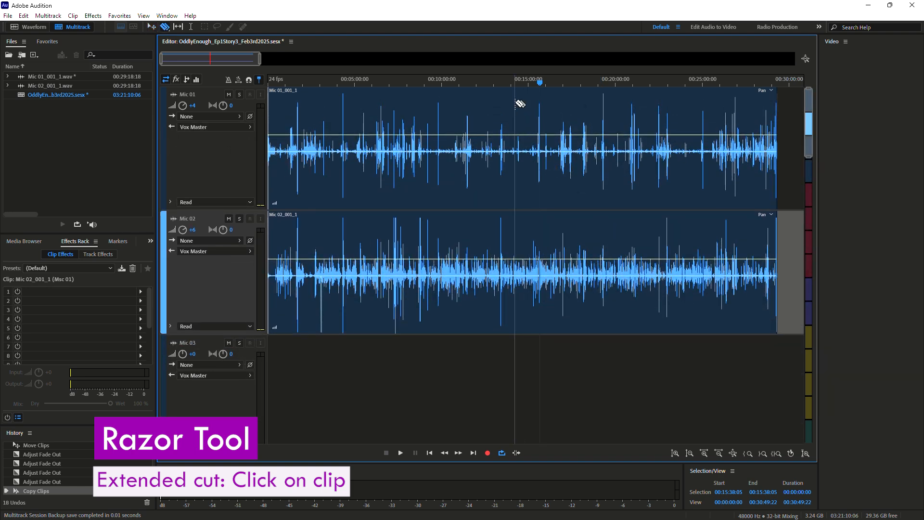
{"action": "left_click", "coordinate": [531, 106]}
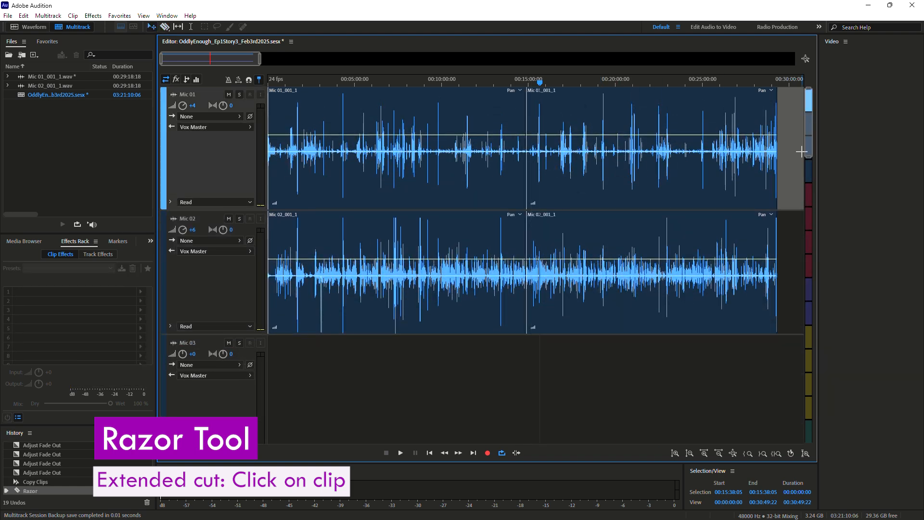
{"action": "left_click_drag", "start_coordinate": [811, 131], "coordinate": [819, 289]}
{"action": "left_click", "coordinate": [599, 289]}
{"action": "left_click_drag", "start_coordinate": [585, 283], "coordinate": [632, 287]}
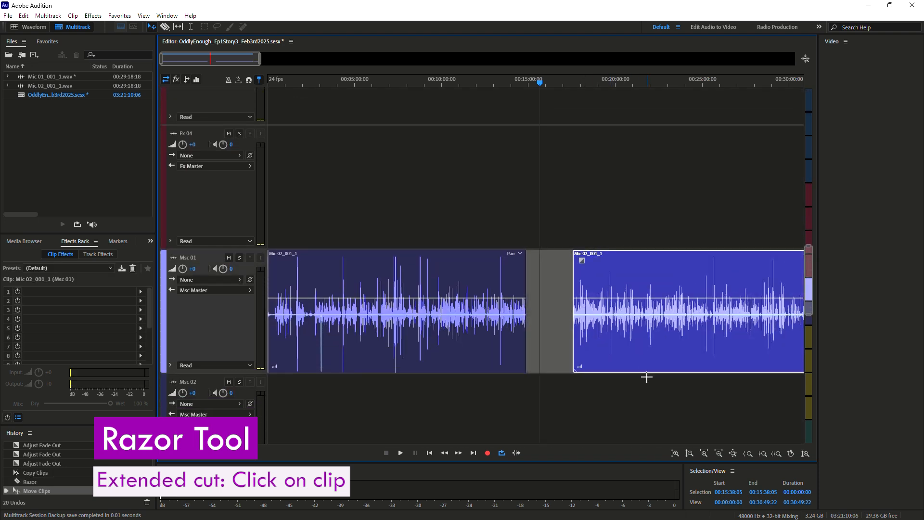
Step: Select both clip pieces on the Msc 01 track together and delete them
{"action": "left_click_drag", "start_coordinate": [654, 397], "coordinate": [385, 297]}
{"action": "key", "text": "Delete"}
{"action": "scroll", "coordinate": [582, 218], "scroll_direction": "up", "scroll_amount": 10}
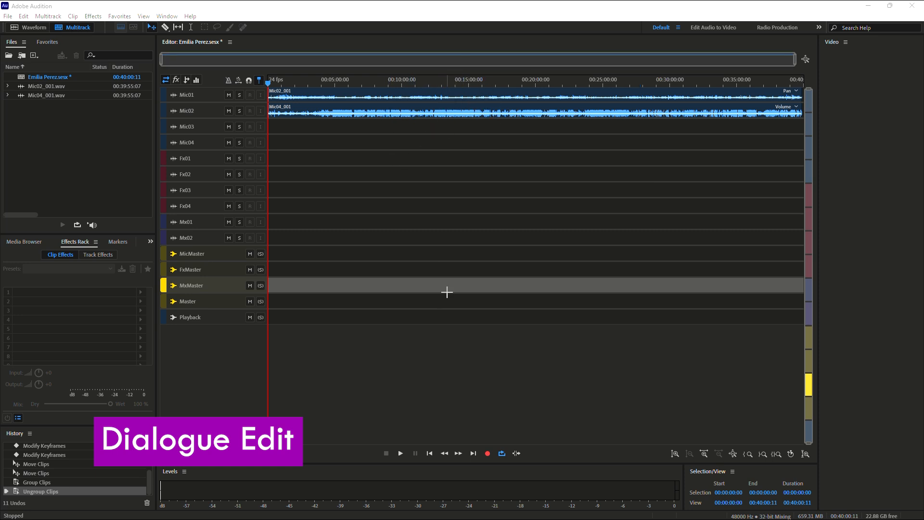
{"action": "left_click", "coordinate": [491, 186]}
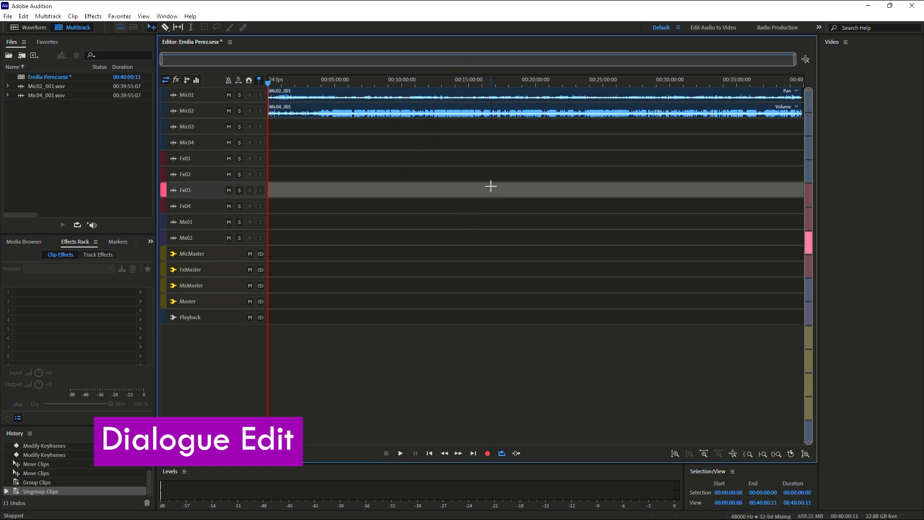
{"action": "left_click", "coordinate": [466, 140]}
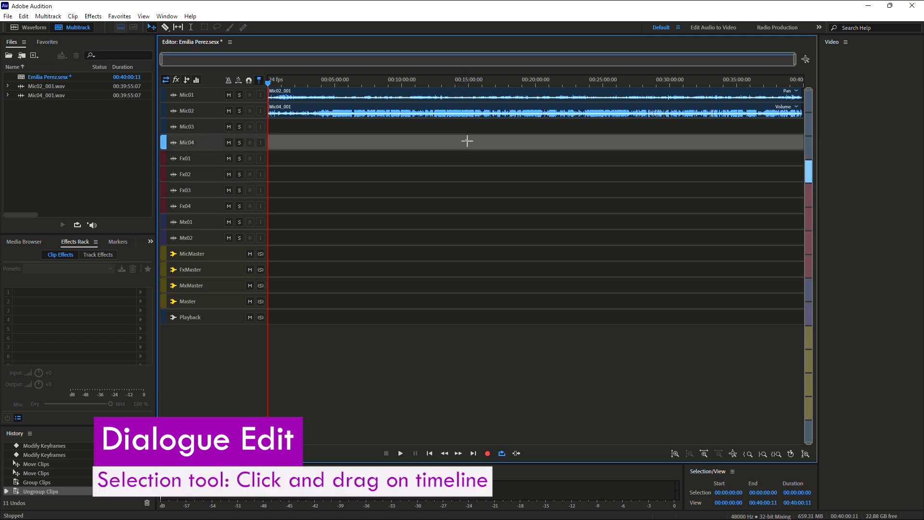
{"action": "mouse_move", "coordinate": [465, 140]}
{"action": "left_mouse_down"}
{"action": "mouse_move", "coordinate": [428, 169]}
{"action": "mouse_move", "coordinate": [412, 144]}
{"action": "mouse_move", "coordinate": [448, 181]}
{"action": "mouse_move", "coordinate": [446, 192]}
{"action": "mouse_move", "coordinate": [460, 157]}
{"action": "left_mouse_up"}
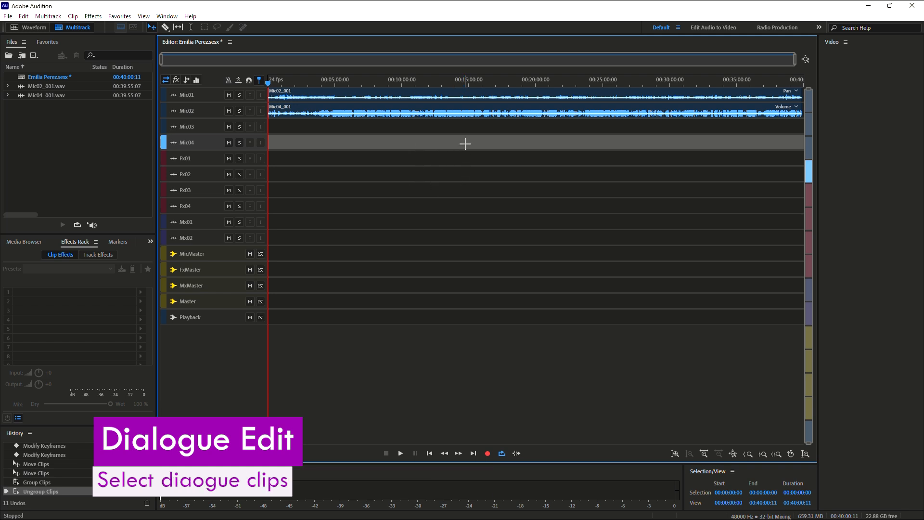
{"action": "left_click_drag", "start_coordinate": [465, 143], "coordinate": [427, 93]}
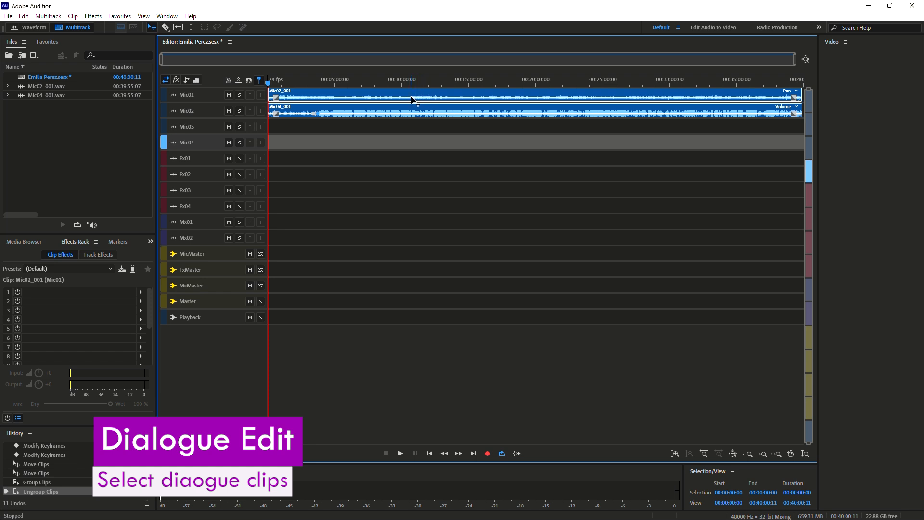
{"action": "key", "text": "ctrl+g"}
{"action": "right_click", "coordinate": [412, 97]}
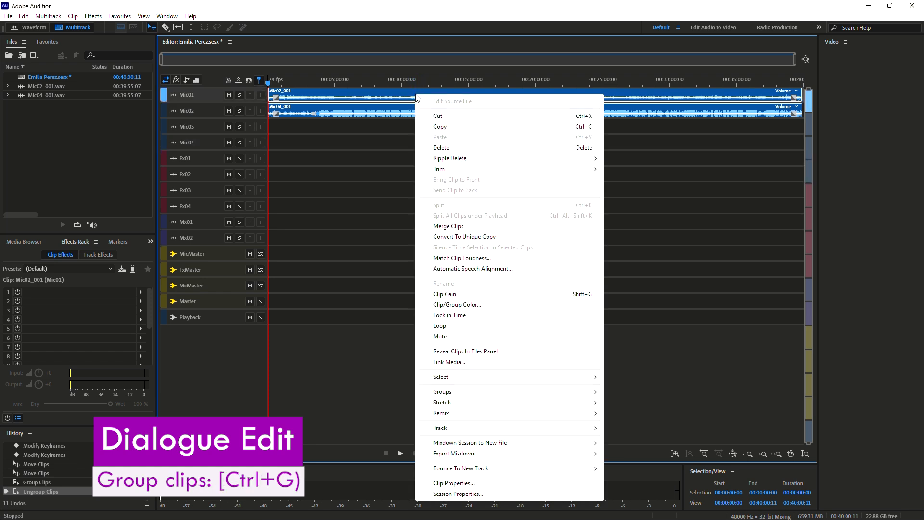
{"action": "mouse_move", "coordinate": [583, 388]}
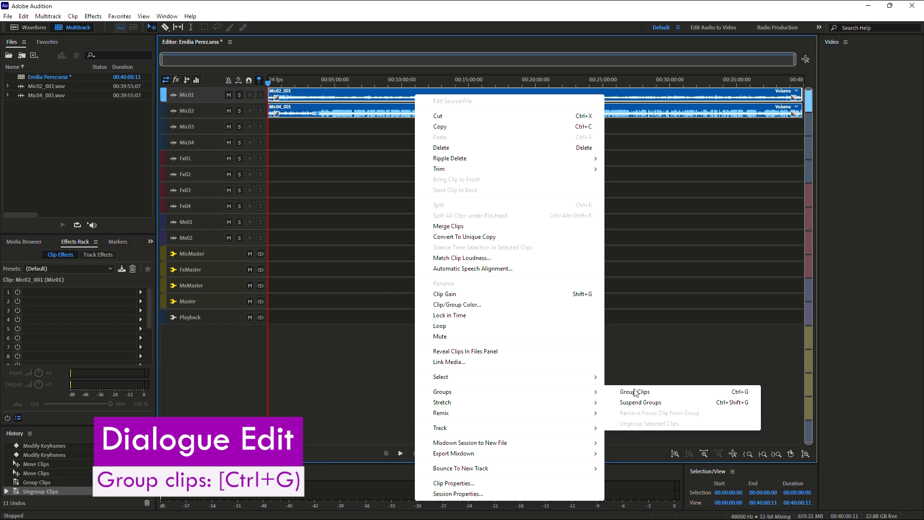
{"action": "left_click", "coordinate": [638, 185]}
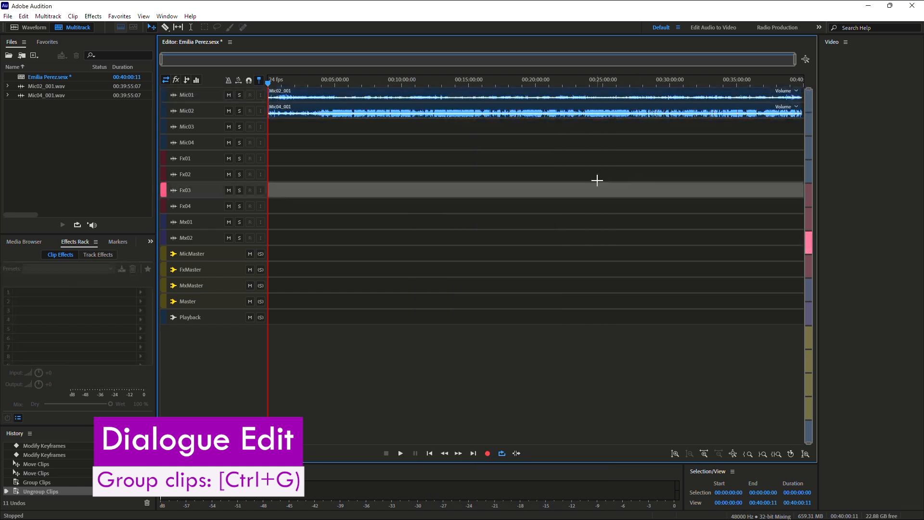
Step: Select and group the Mic01 and Mic02 dialogue clips, and try moving the group along the timeline, ending back at the session start
{"action": "left_click_drag", "start_coordinate": [597, 173], "coordinate": [534, 106]}
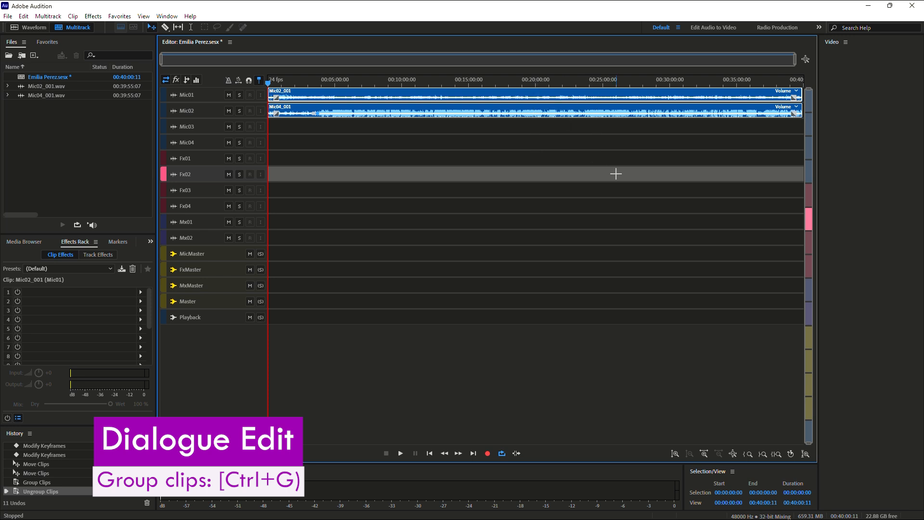
{"action": "key", "text": "ctrl+g"}
{"action": "left_click", "coordinate": [588, 147]}
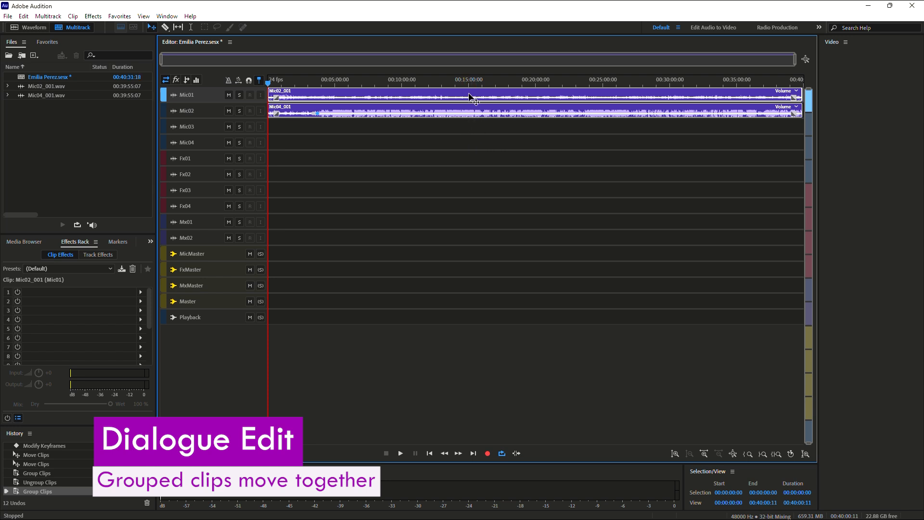
{"action": "left_click_drag", "start_coordinate": [469, 94], "coordinate": [443, 91]}
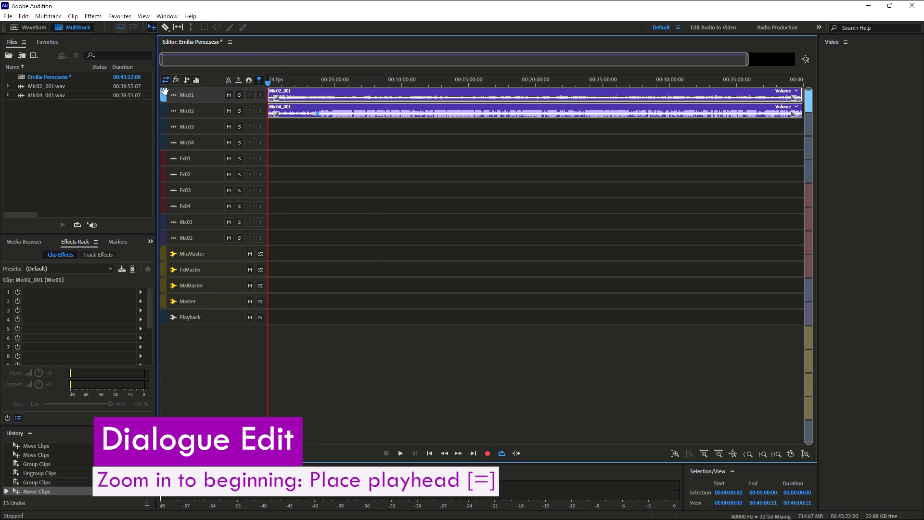
Step: Zoom in to the beginning of the session and enlarge the track heights until Mic01 and Mic02 fill the editor
{"action": "key", "text": "equal"}
{"action": "key", "text": "equal"}
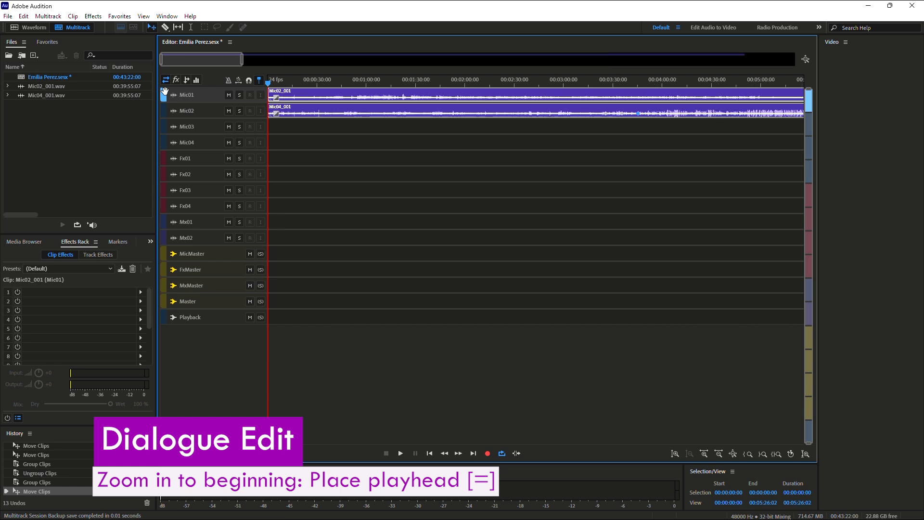
{"action": "key", "text": "equal"}
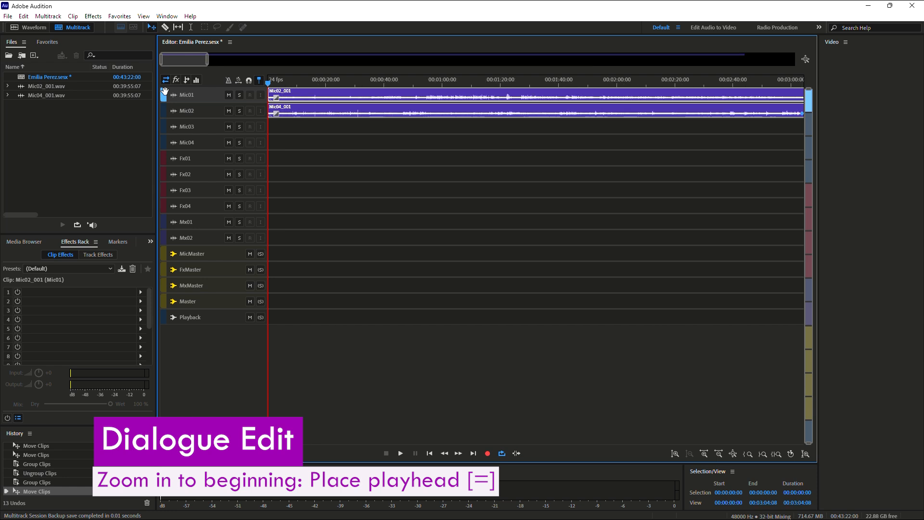
{"action": "key", "text": "equal"}
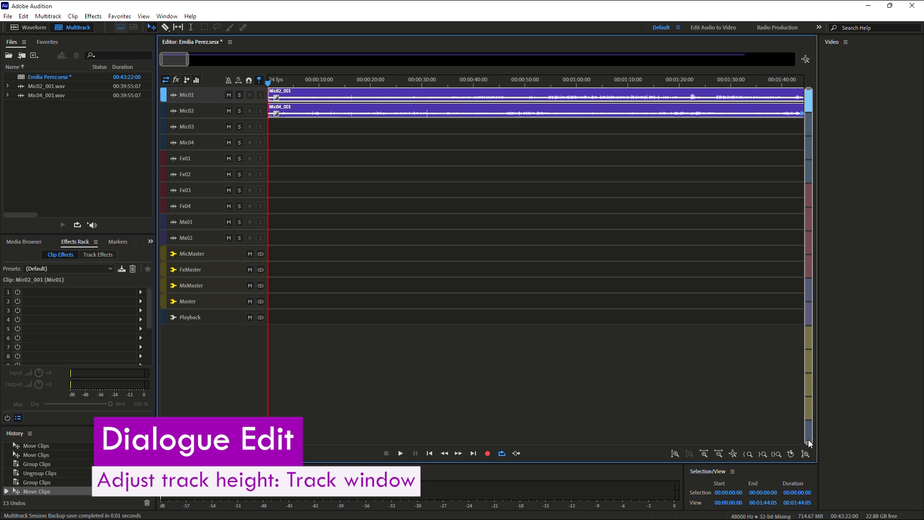
{"action": "left_click_drag", "start_coordinate": [809, 441], "coordinate": [809, 138]}
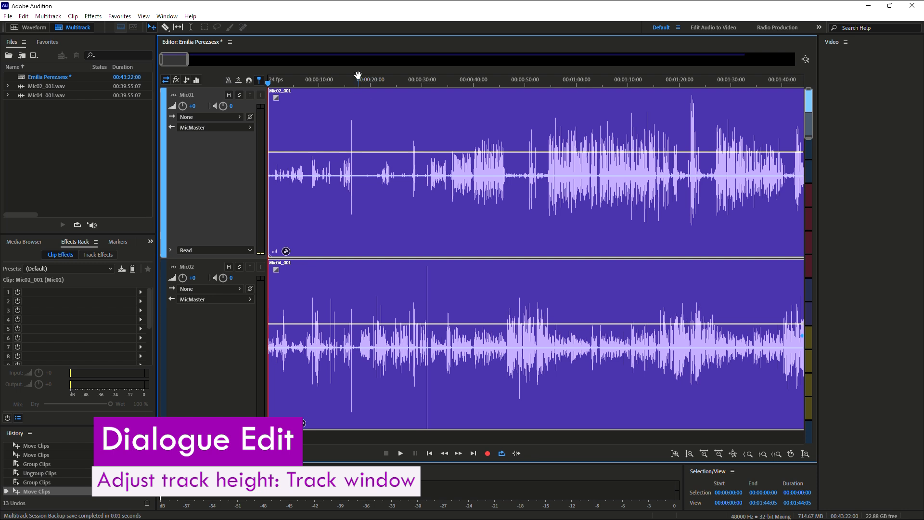
Step: Play from about 1:41 past the edge of the visible timeline to check that the view auto-scrolls during playback
{"action": "left_click", "coordinate": [259, 81]}
{"action": "left_click", "coordinate": [788, 87]}
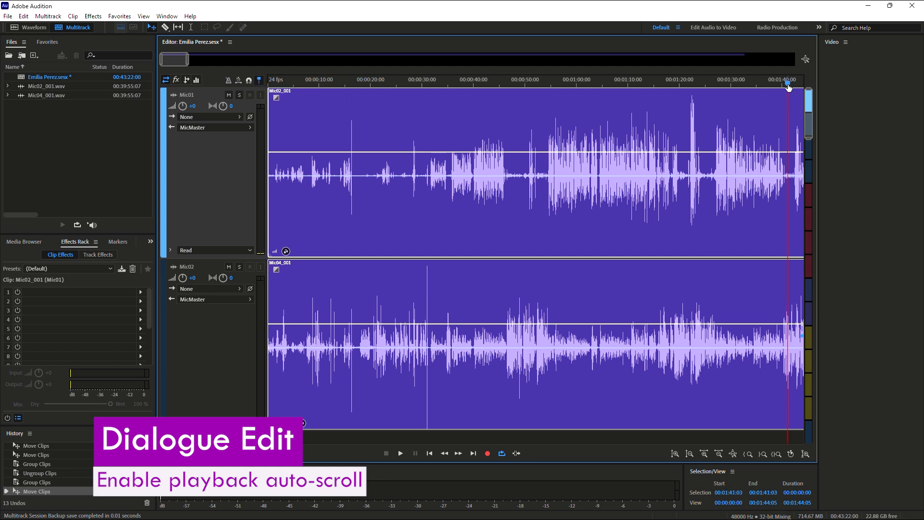
{"action": "key", "text": "space"}
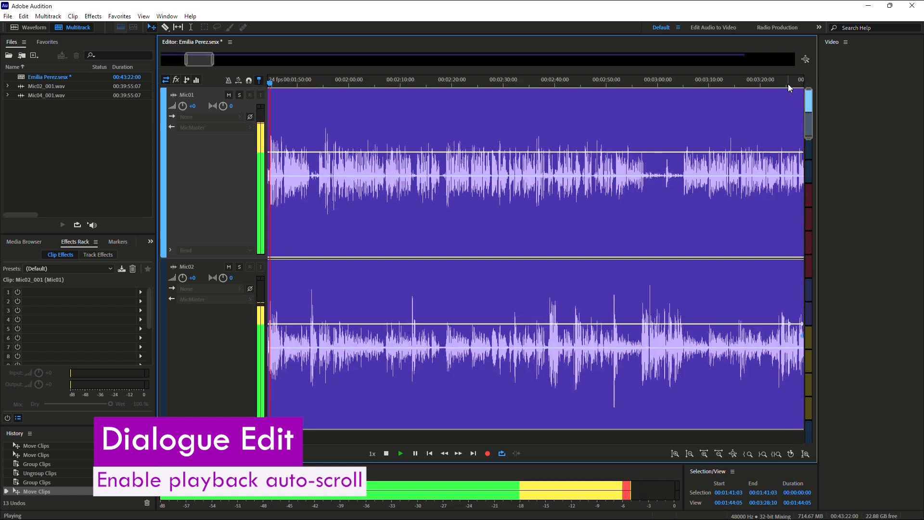
{"action": "key", "text": "space"}
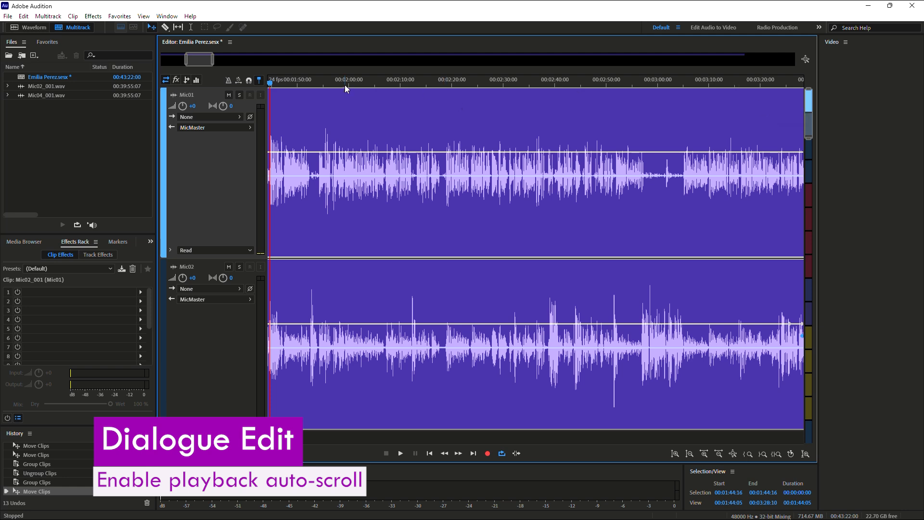
{"action": "left_click", "coordinate": [260, 82]}
Step: Listen from the session start to find where the actual conversation begins
{"action": "left_click_drag", "start_coordinate": [199, 62], "coordinate": [166, 62]}
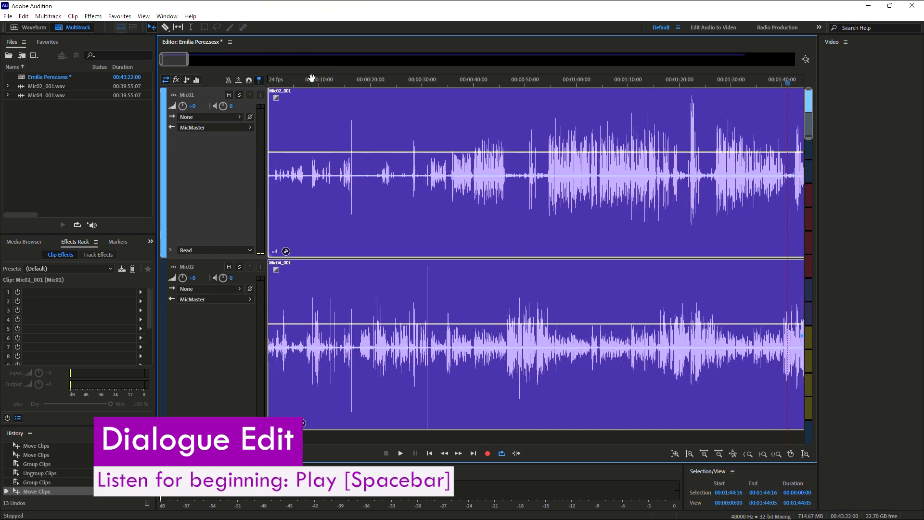
{"action": "key", "text": "Home"}
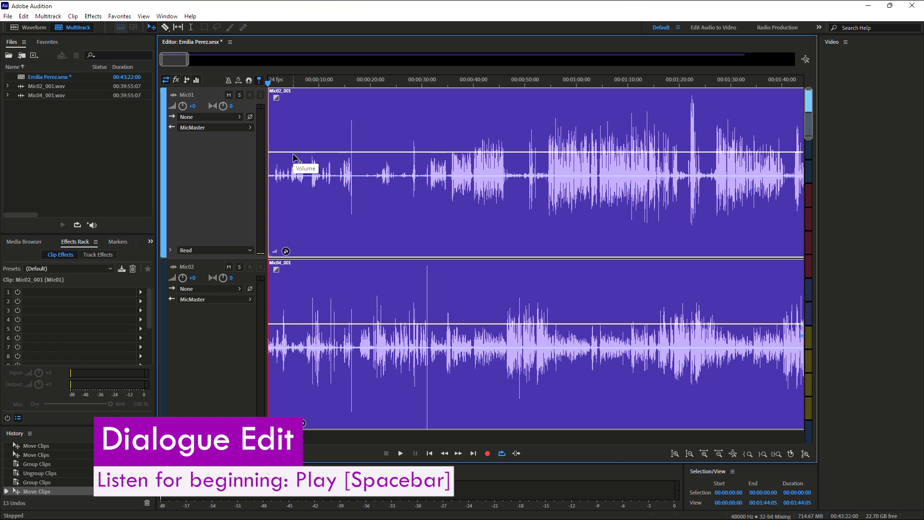
{"action": "key", "text": "space"}
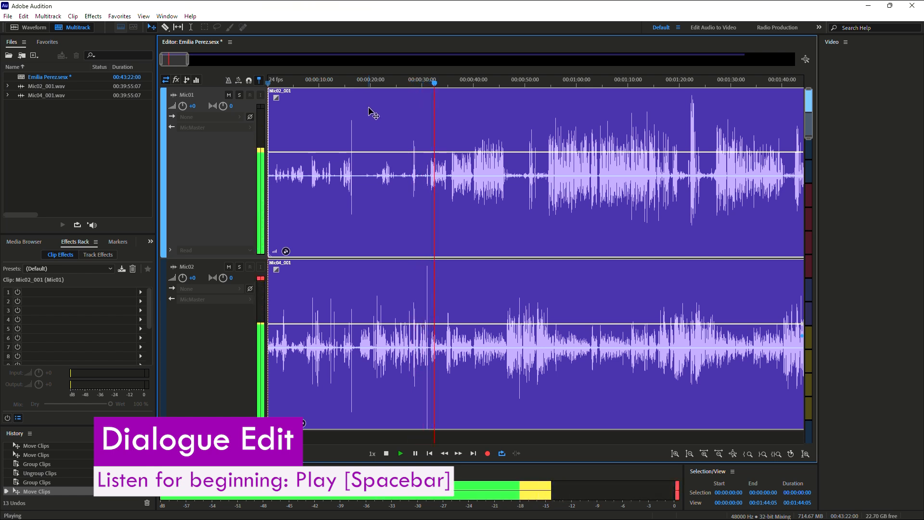
{"action": "key", "text": "space"}
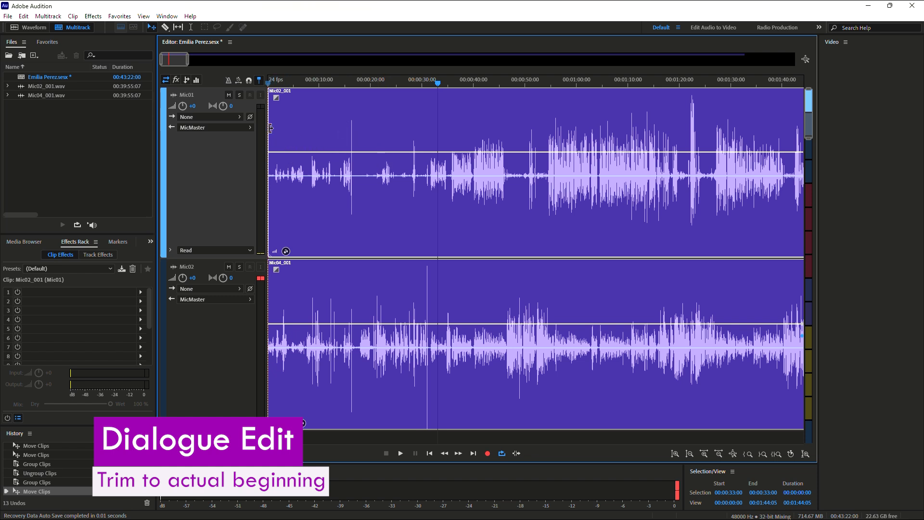
Step: Trim the start of the grouped clips to just before the first word at about 31.7 seconds, and add a short fade-in
{"action": "left_click_drag", "start_coordinate": [270, 127], "coordinate": [430, 137]}
{"action": "left_click", "coordinate": [430, 83]}
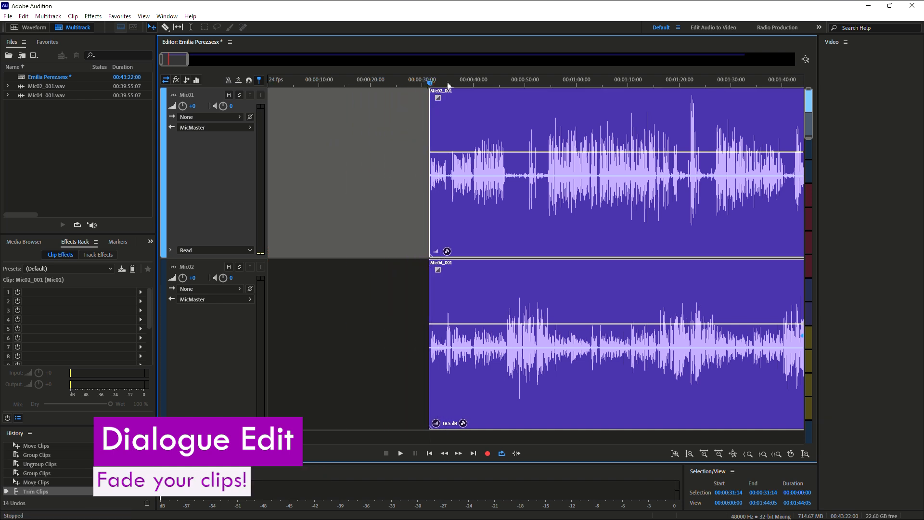
{"action": "key", "text": "equal"}
{"action": "key", "text": "equal"}
{"action": "key", "text": "equal"}
{"action": "key", "text": "equal"}
{"action": "key", "text": "equal"}
{"action": "key", "text": "equal"}
{"action": "key", "text": "equal"}
{"action": "key", "text": "equal"}
{"action": "key", "text": "equal"}
{"action": "key", "text": "equal"}
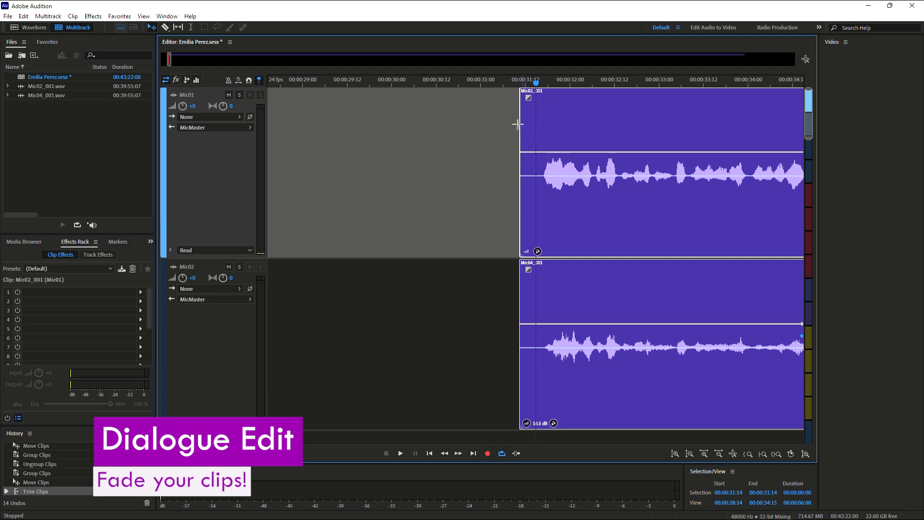
{"action": "left_click_drag", "start_coordinate": [520, 124], "coordinate": [561, 98]}
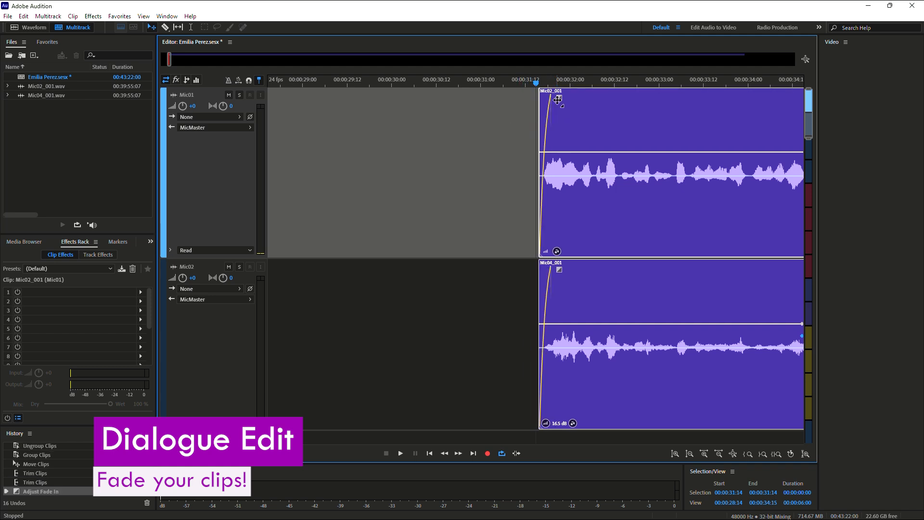
Step: Navigate the opening minute of the dialogue by zooming and scrolling around different playhead positions, ending with the playhead at about 34 seconds
{"action": "key", "text": "minus"}
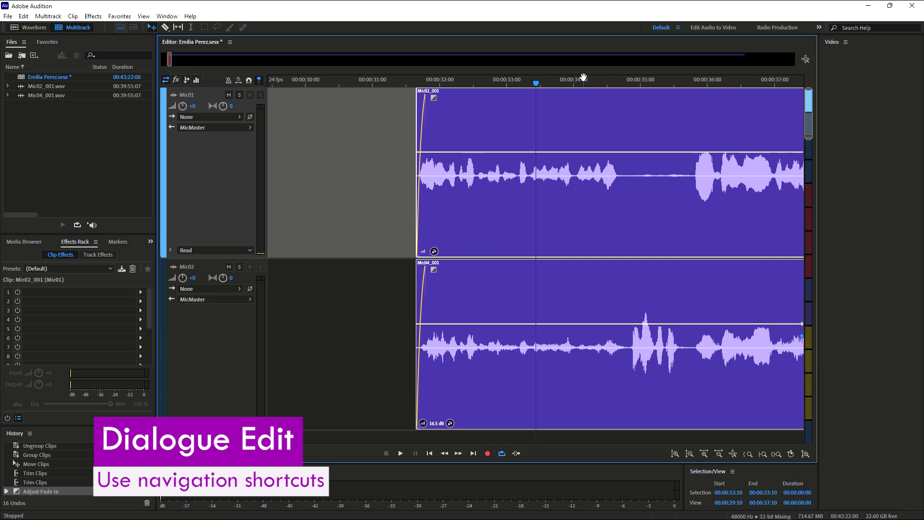
{"action": "key", "text": "minus"}
{"action": "left_click", "coordinate": [726, 85]}
{"action": "scroll", "coordinate": [726, 85], "scroll_direction": "up", "scroll_amount": 2}
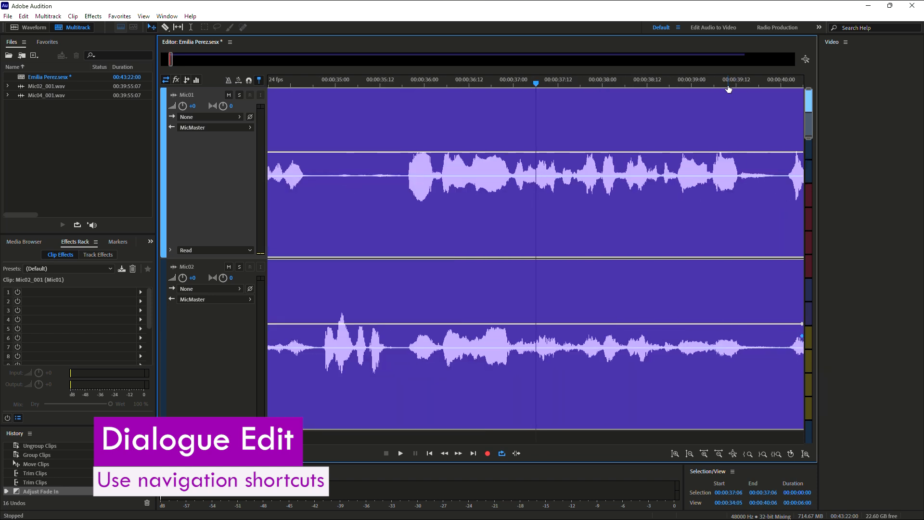
{"action": "scroll", "coordinate": [722, 82], "scroll_direction": "down", "scroll_amount": 3}
{"action": "left_click", "coordinate": [716, 80]}
{"action": "scroll", "coordinate": [715, 81], "scroll_direction": "down", "scroll_amount": 1}
{"action": "key", "text": "minus"}
{"action": "key", "text": "minus"}
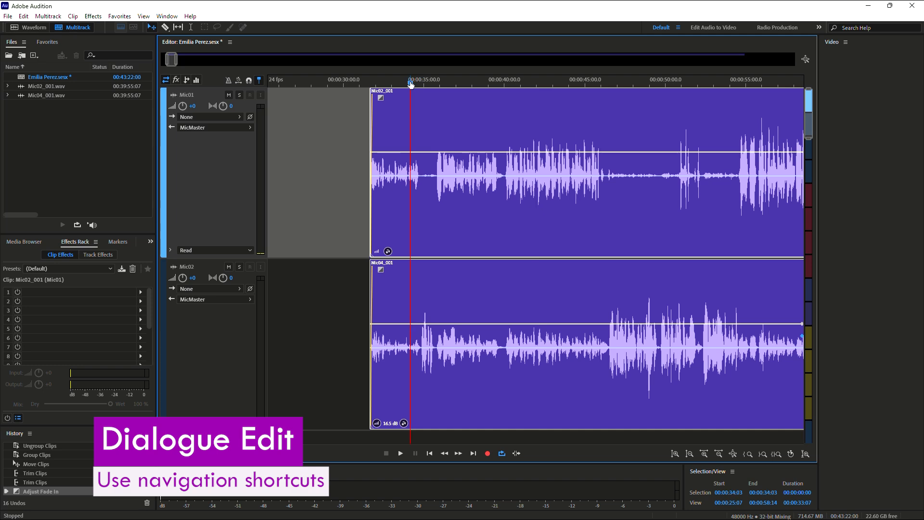
{"action": "key", "text": "equal"}
{"action": "key", "text": "equal"}
{"action": "key", "text": "equal"}
{"action": "key", "text": "equal"}
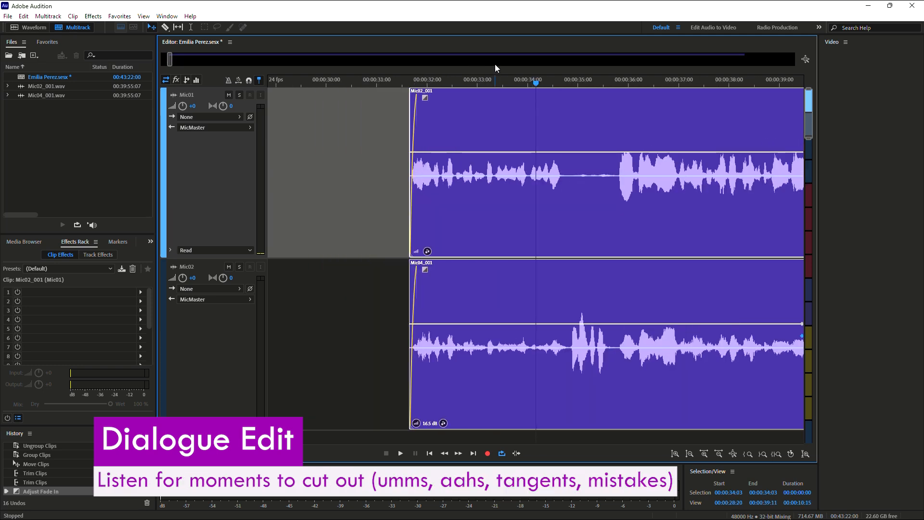
Step: Listen to the dialogue from about 34 seconds for moments to cut out, skipping ahead to about 47 seconds
{"action": "scroll", "coordinate": [495, 62], "scroll_direction": "down", "scroll_amount": 2}
{"action": "key", "text": "space"}
{"action": "scroll", "coordinate": [530, 59], "scroll_direction": "down", "scroll_amount": 3}
{"action": "scroll", "coordinate": [530, 59], "scroll_direction": "up", "scroll_amount": 2}
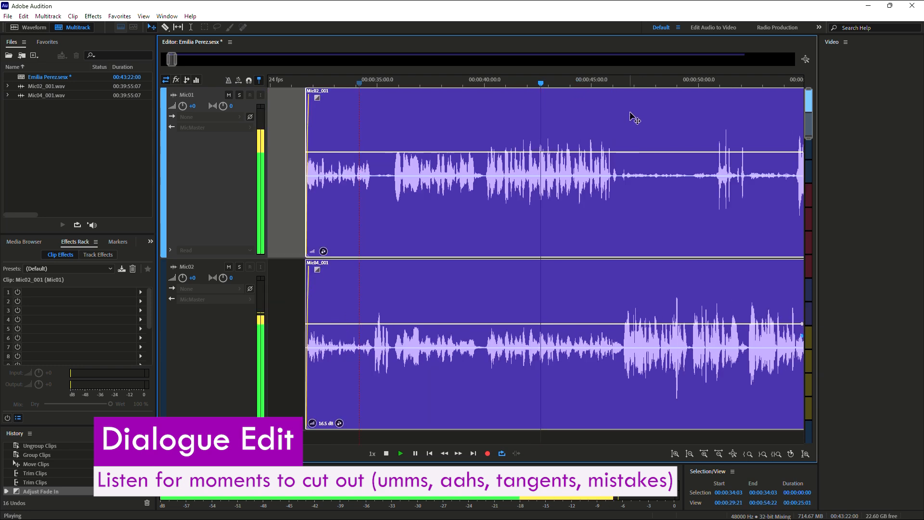
{"action": "scroll", "coordinate": [624, 80], "scroll_direction": "up", "scroll_amount": 2}
{"action": "scroll", "coordinate": [640, 83], "scroll_direction": "down", "scroll_amount": 1}
{"action": "right_click", "coordinate": [644, 90]}
{"action": "left_click", "coordinate": [600, 83]}
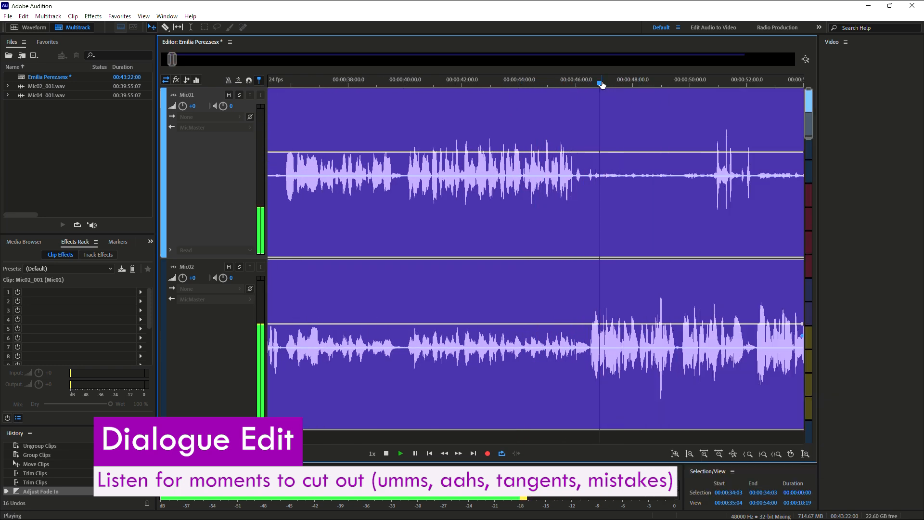
{"action": "scroll", "coordinate": [643, 84], "scroll_direction": "down", "scroll_amount": 3}
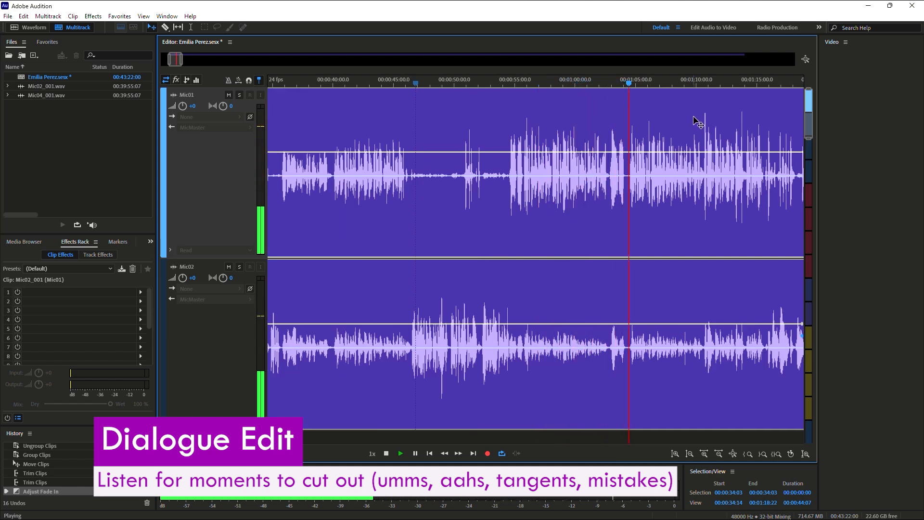
{"action": "key", "text": "space"}
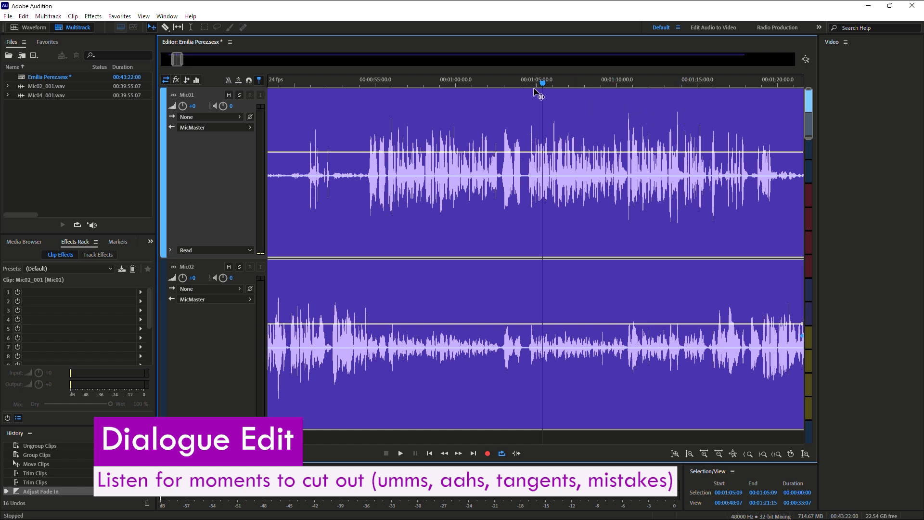
Step: Split the grouped clips on both mic tracks directly before the mistake, at about 1:02:19
{"action": "left_click", "coordinate": [503, 84]}
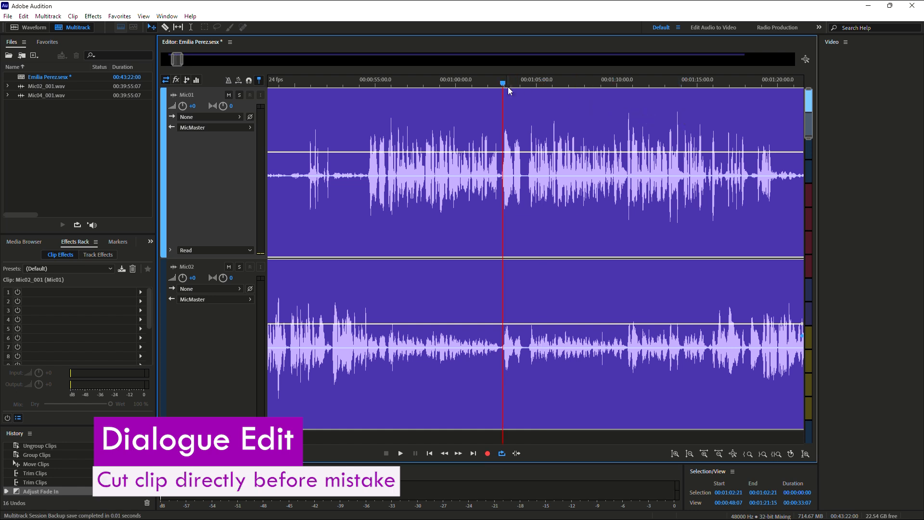
{"action": "left_click_drag", "start_coordinate": [502, 87], "coordinate": [501, 87]}
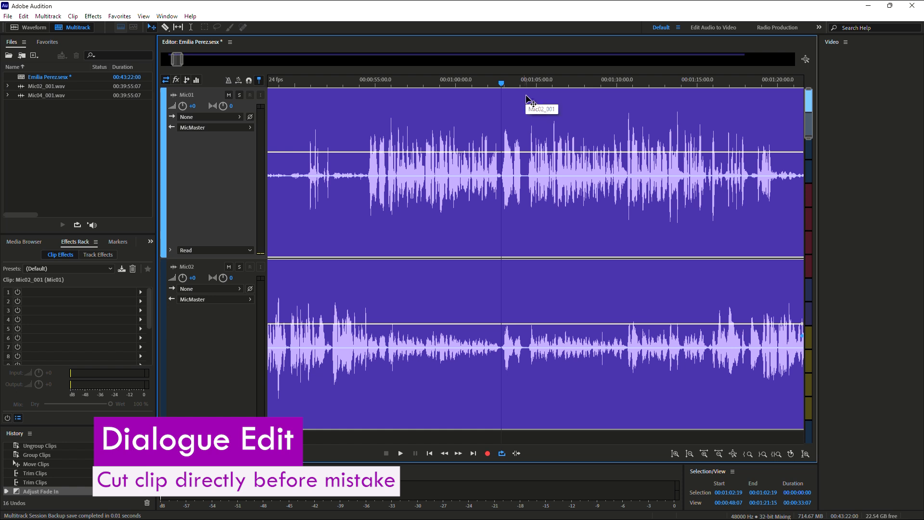
{"action": "key", "text": "equal"}
{"action": "key", "text": "equal"}
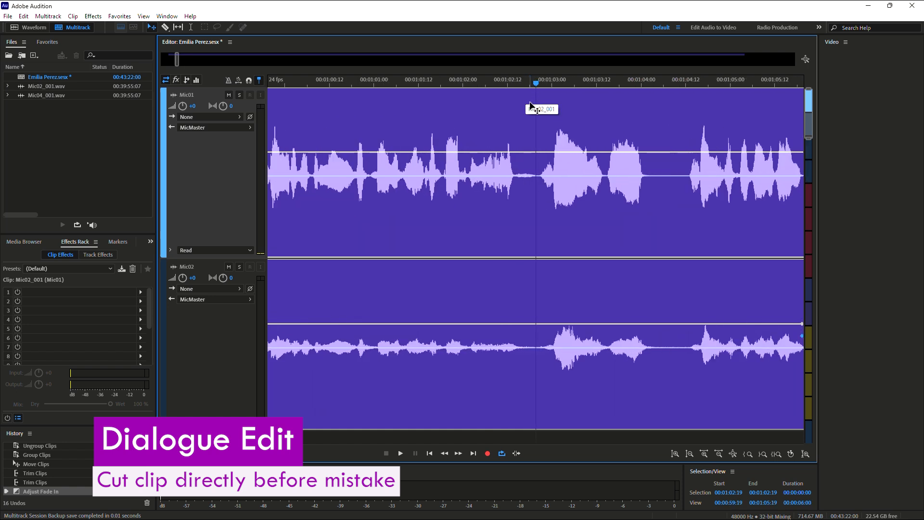
{"action": "key", "text": "r"}
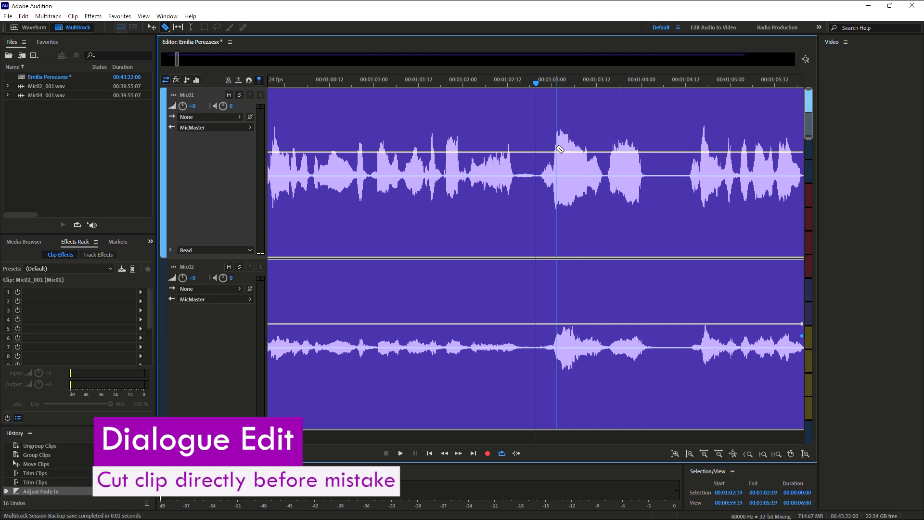
{"action": "left_click", "coordinate": [538, 150]}
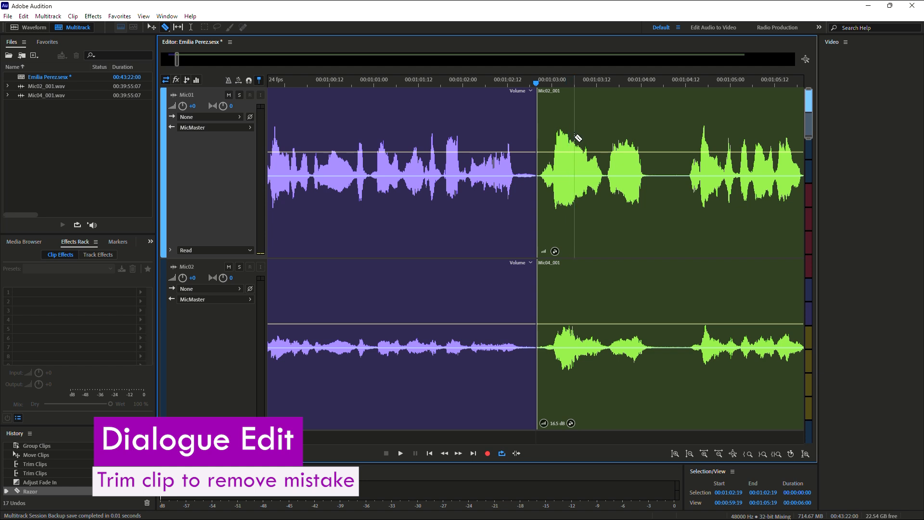
Step: Trim the start of the clips after the split to about 1:04:07, removing the mistake
{"action": "key", "text": "v"}
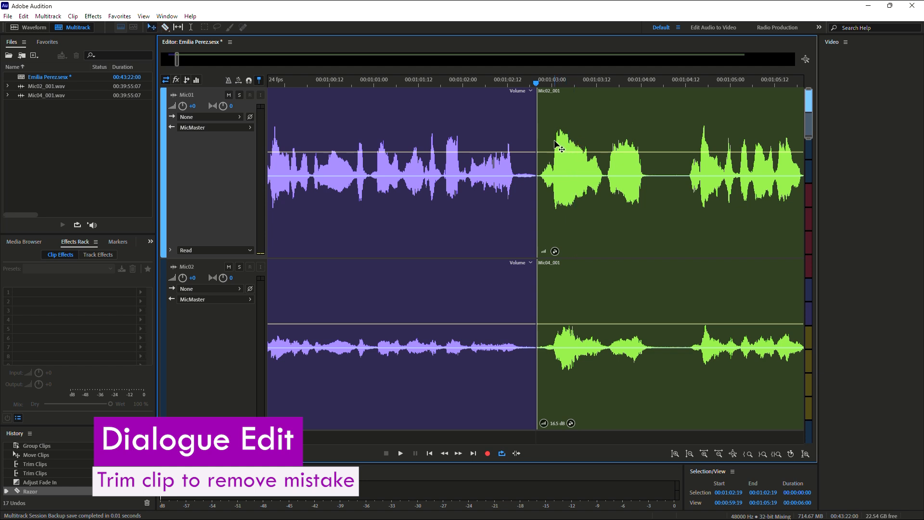
{"action": "left_click", "coordinate": [537, 139]}
{"action": "left_click_drag", "start_coordinate": [537, 139], "coordinate": [668, 155]}
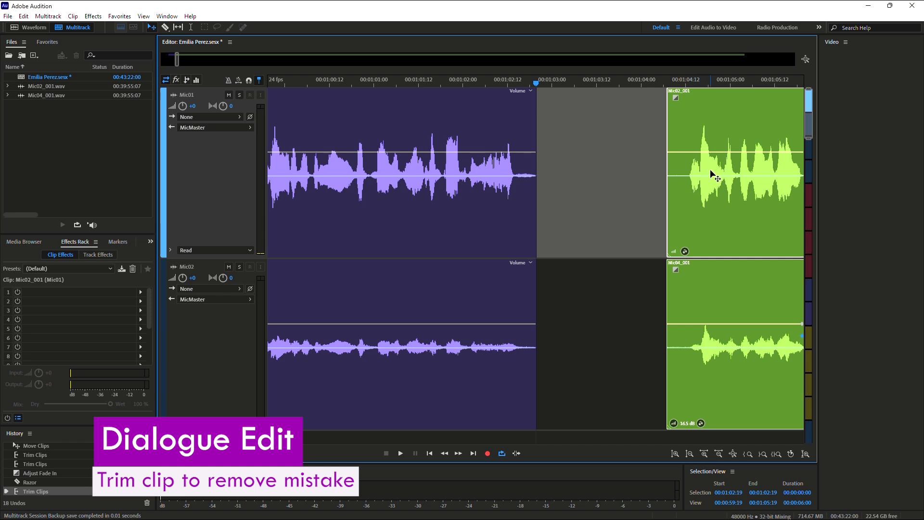
Step: Move the trimmed clips back to overlap the end of the preceding clips slightly, and adjust the crossfade at the join
{"action": "left_click", "coordinate": [640, 181]}
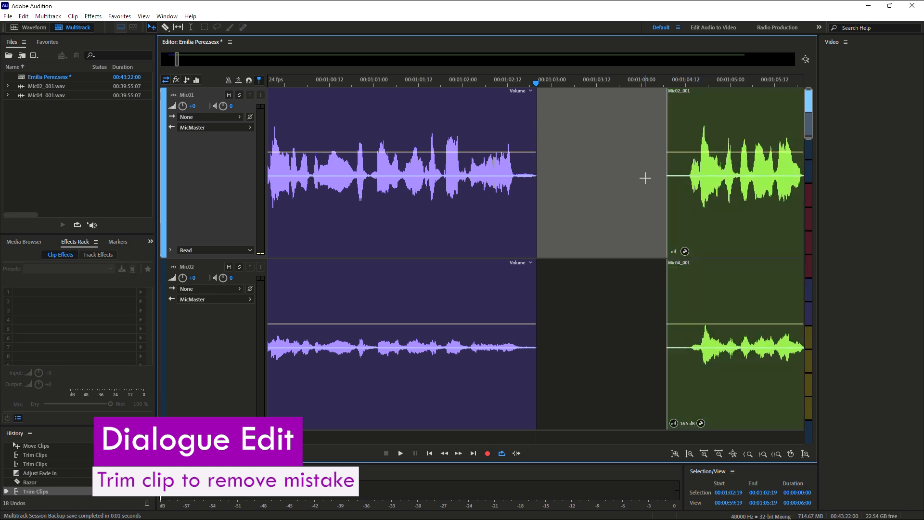
{"action": "left_click", "coordinate": [732, 213]}
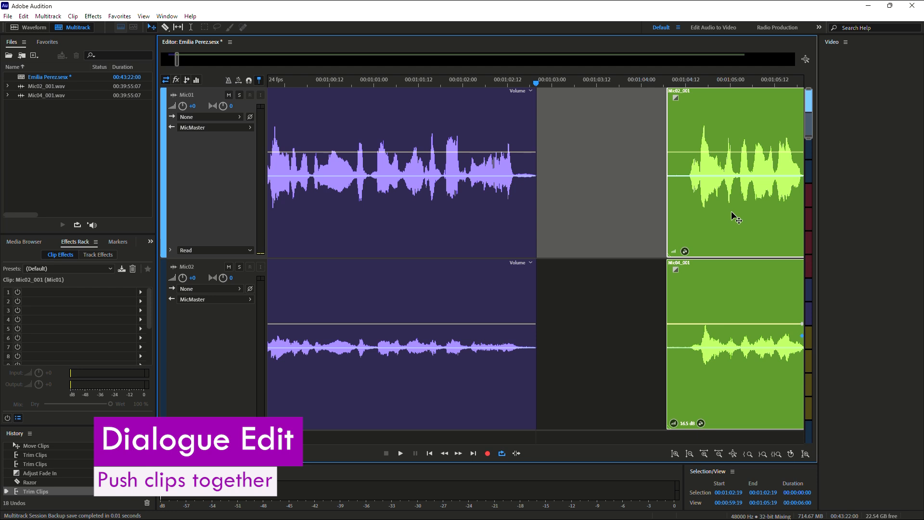
{"action": "left_click_drag", "start_coordinate": [747, 208], "coordinate": [610, 215]}
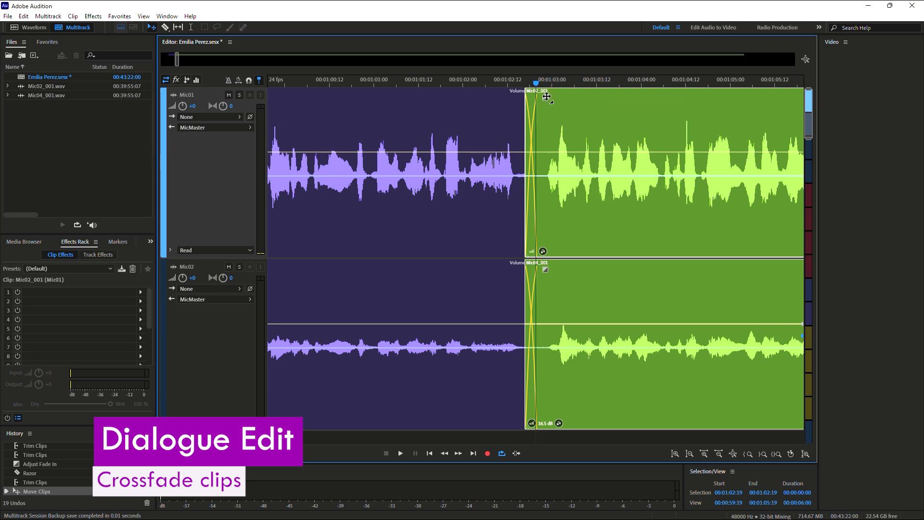
{"action": "mouse_move", "coordinate": [547, 96]}
{"action": "left_mouse_down"}
{"action": "mouse_move", "coordinate": [693, 97]}
{"action": "mouse_move", "coordinate": [546, 96]}
{"action": "left_mouse_up"}
Step: Tighten the first cut by trimming the later clips closer to their first word and rejoining them with a shorter crossfade, replaying the result
{"action": "left_click", "coordinate": [440, 83]}
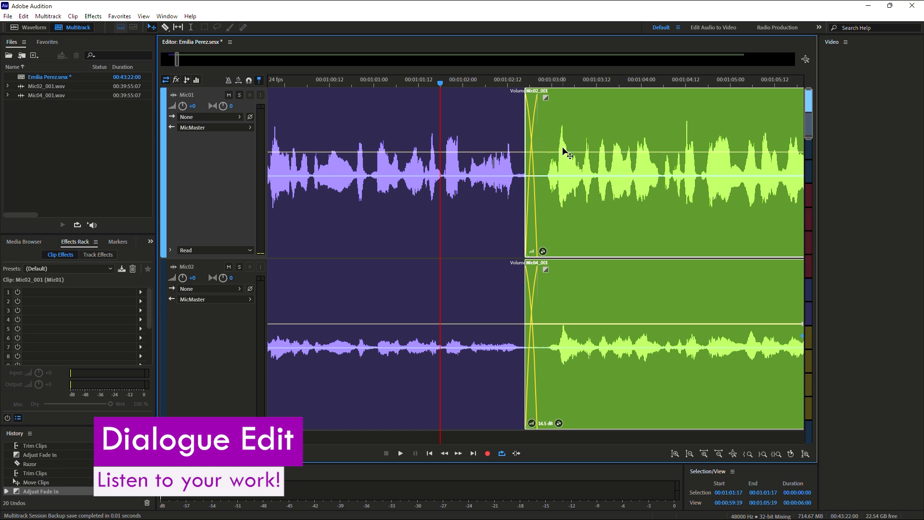
{"action": "key", "text": "space"}
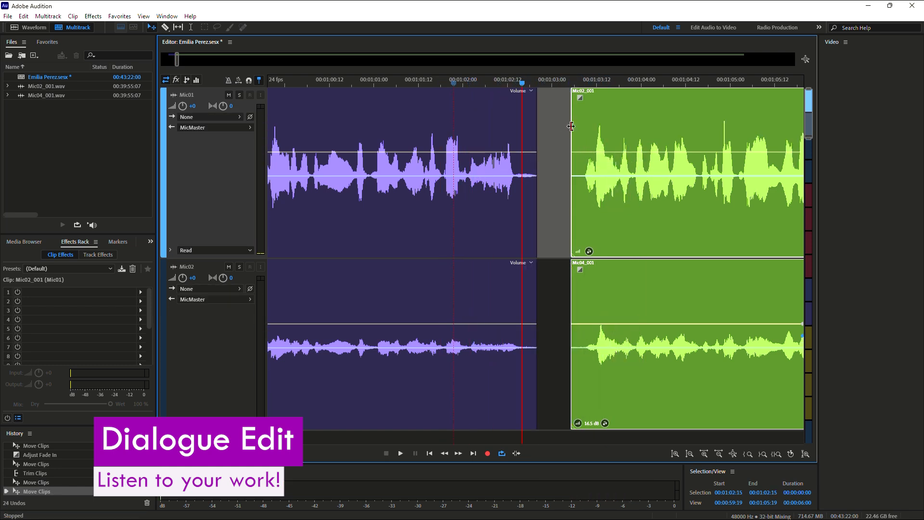
{"action": "left_click_drag", "start_coordinate": [571, 126], "coordinate": [545, 130]}
{"action": "key", "text": "space"}
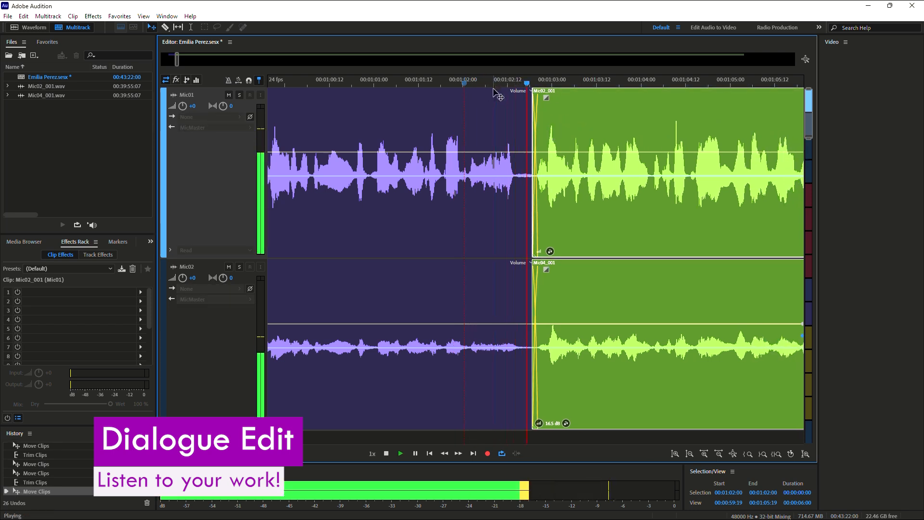
{"action": "key", "text": "space"}
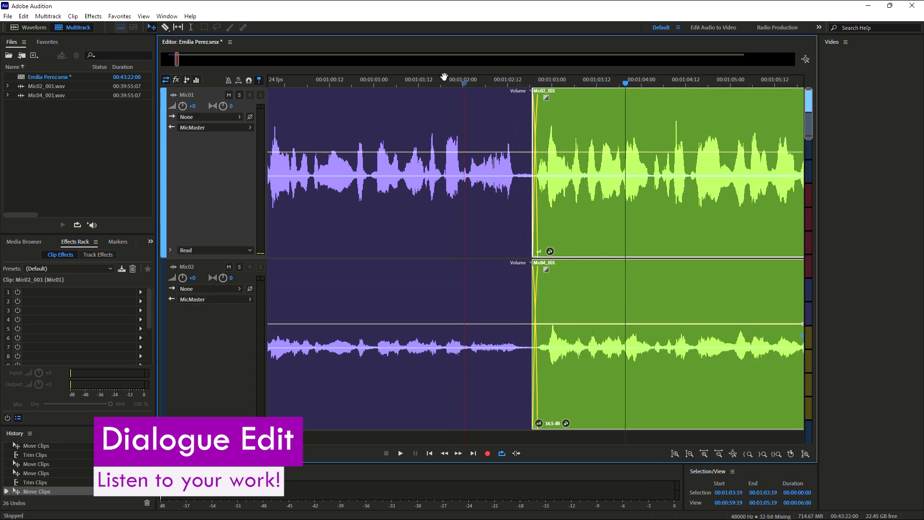
{"action": "key", "text": "space"}
{"action": "left_click", "coordinate": [449, 82]}
{"action": "key", "text": "space"}
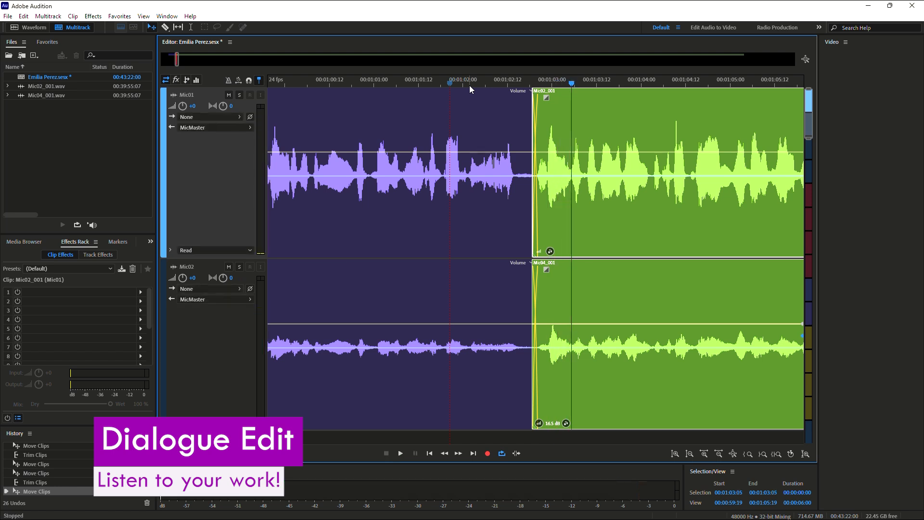
Step: Listen onward from the first cut for the next mistake in the dialogue, replaying from about 1:25
{"action": "scroll", "coordinate": [582, 121], "scroll_direction": "right", "scroll_amount": 1}
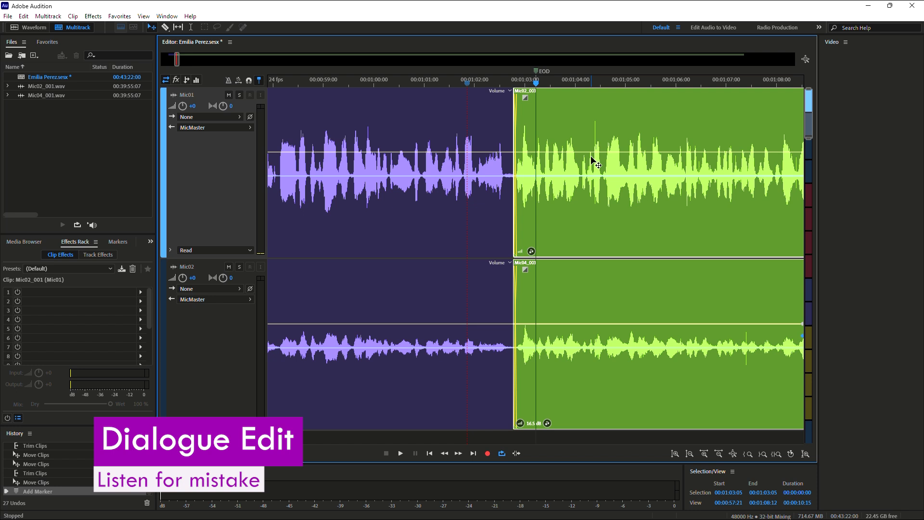
{"action": "key", "text": "space"}
{"action": "scroll", "coordinate": [597, 158], "scroll_direction": "down", "scroll_amount": 2}
{"action": "scroll", "coordinate": [640, 163], "scroll_direction": "up", "scroll_amount": 1}
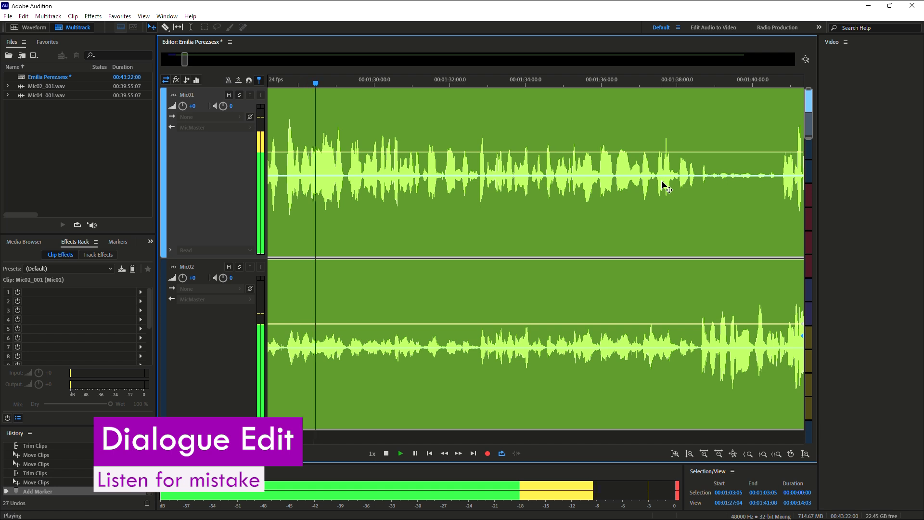
{"action": "key", "text": "space"}
{"action": "left_click", "coordinate": [445, 84]}
{"action": "key", "text": "space"}
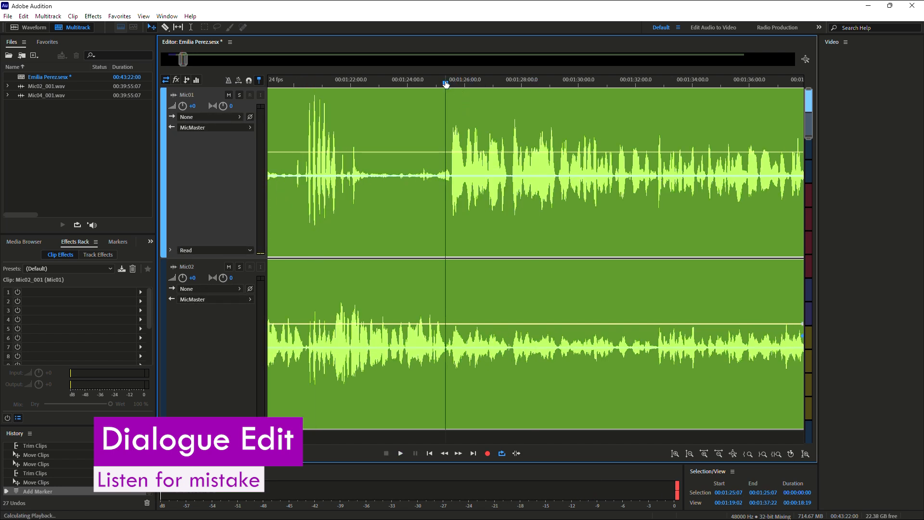
{"action": "scroll", "coordinate": [457, 99], "scroll_direction": "up", "scroll_amount": 2}
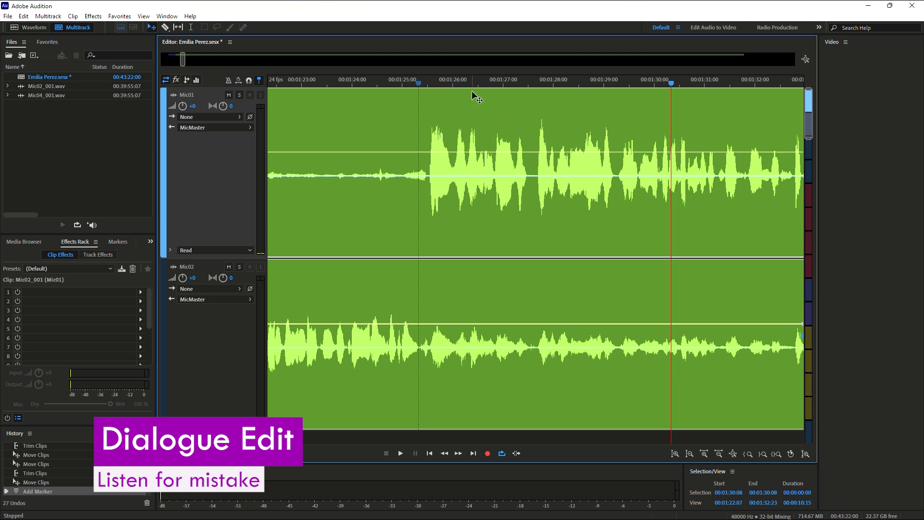
Step: Split the grouped clips just before the mistaken word, at about 1:25:12
{"action": "left_click", "coordinate": [425, 84]}
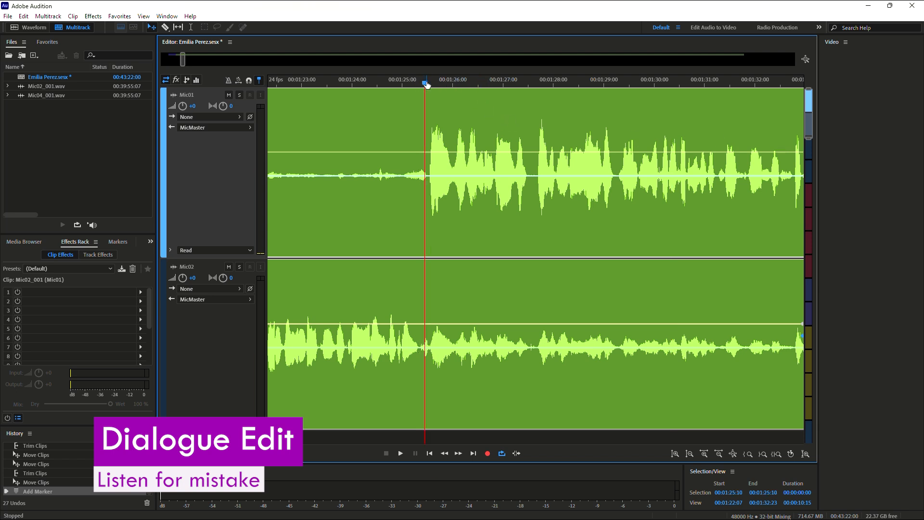
{"action": "key", "text": "equal"}
{"action": "key", "text": "equal"}
{"action": "key", "text": "equal"}
{"action": "key", "text": "equal"}
{"action": "key", "text": "equal"}
{"action": "key", "text": "r"}
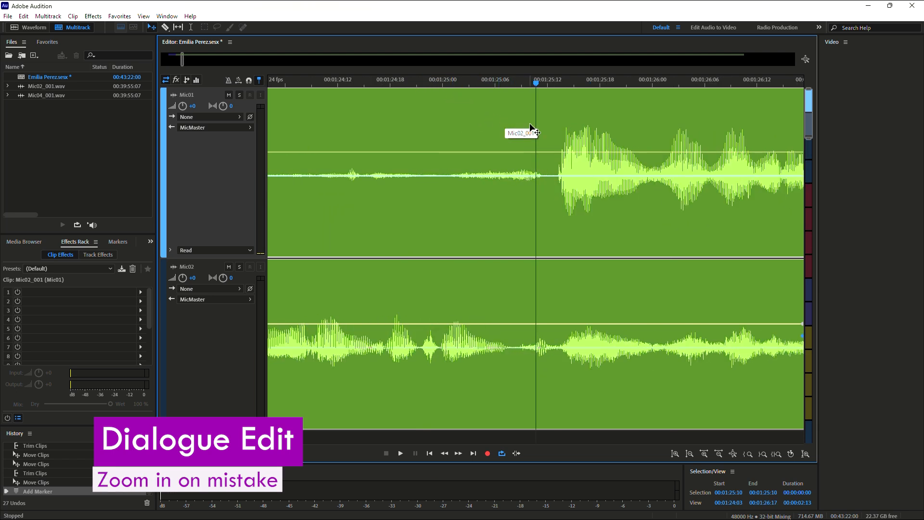
{"action": "left_click", "coordinate": [549, 128]}
{"action": "left_click", "coordinate": [549, 128]}
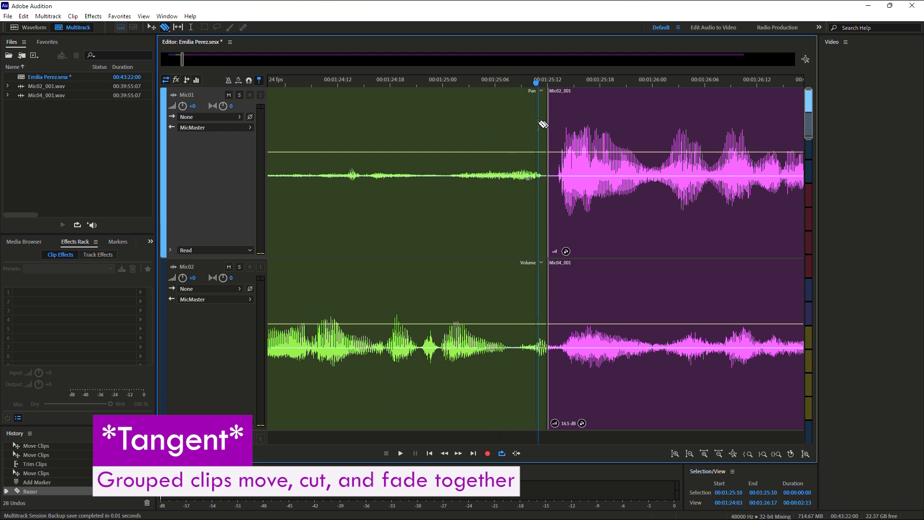
Step: Trim the mistake from the start of the clips after the split and close the gap with a short crossfade
{"action": "key", "text": "v"}
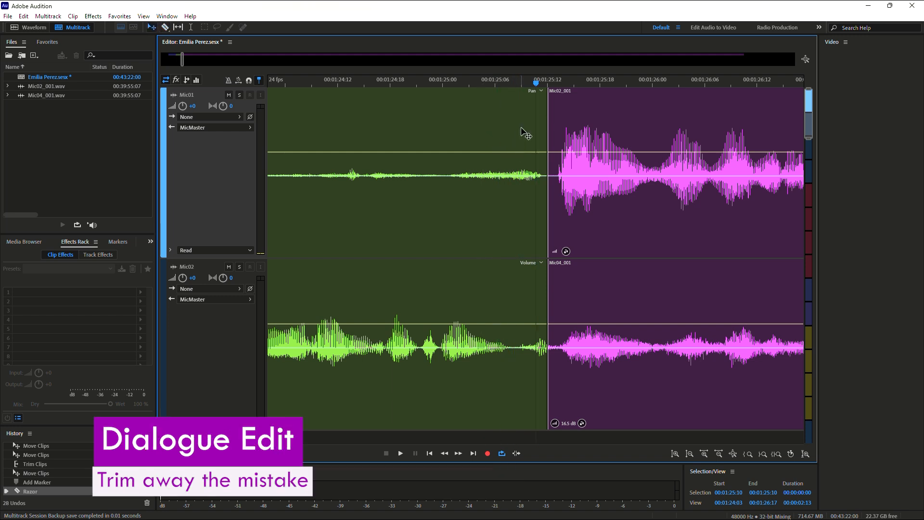
{"action": "left_click", "coordinate": [538, 133]}
{"action": "left_click", "coordinate": [564, 133]}
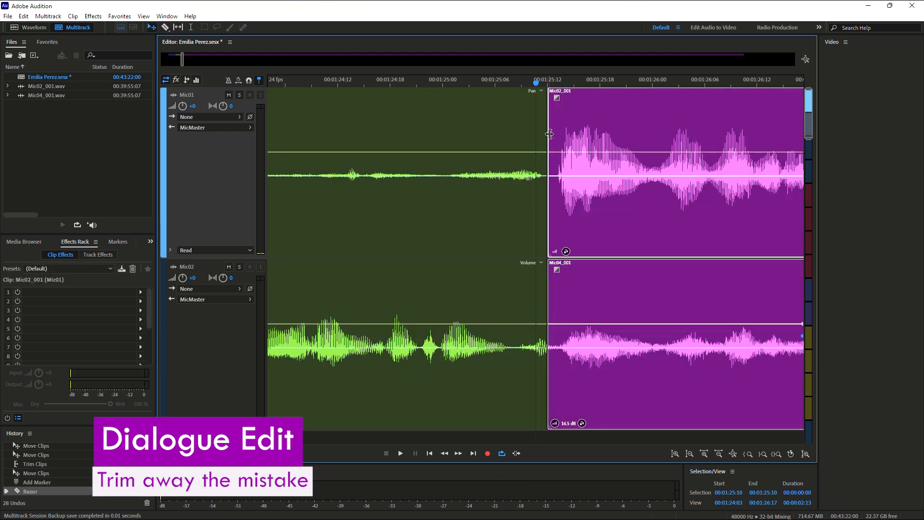
{"action": "key", "text": "minus"}
{"action": "key", "text": "minus"}
{"action": "key", "text": "minus"}
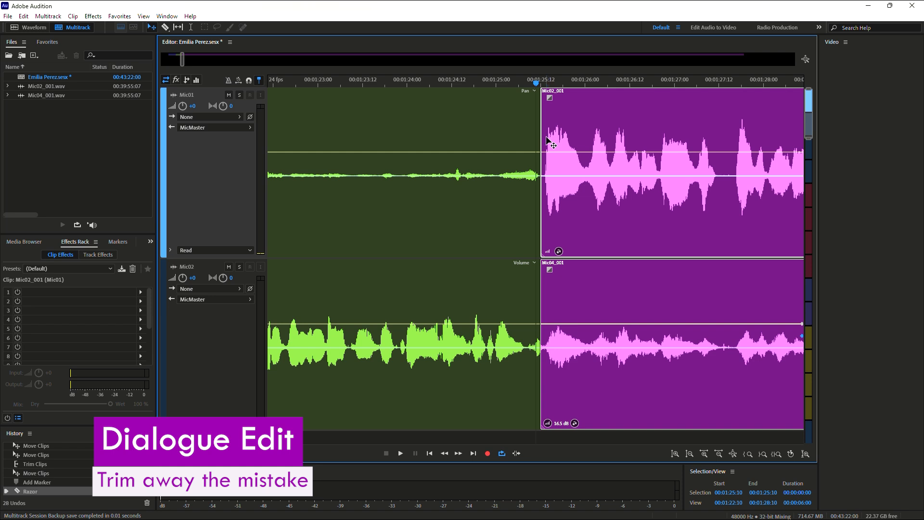
{"action": "left_click_drag", "start_coordinate": [542, 147], "coordinate": [561, 146]}
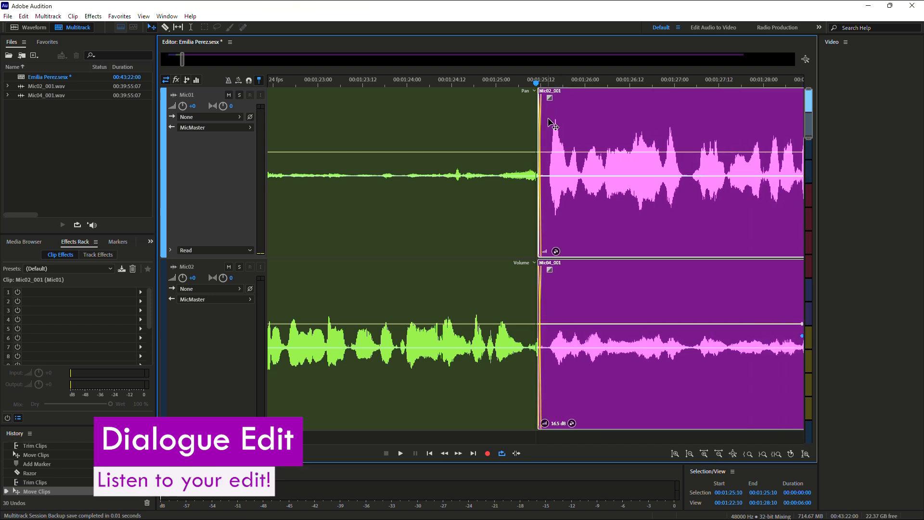
Step: Replay the second cut, move the later clips away from it, and extend the preceding clips' end to about 1:25:13
{"action": "left_click", "coordinate": [494, 81]}
{"action": "key", "text": "space"}
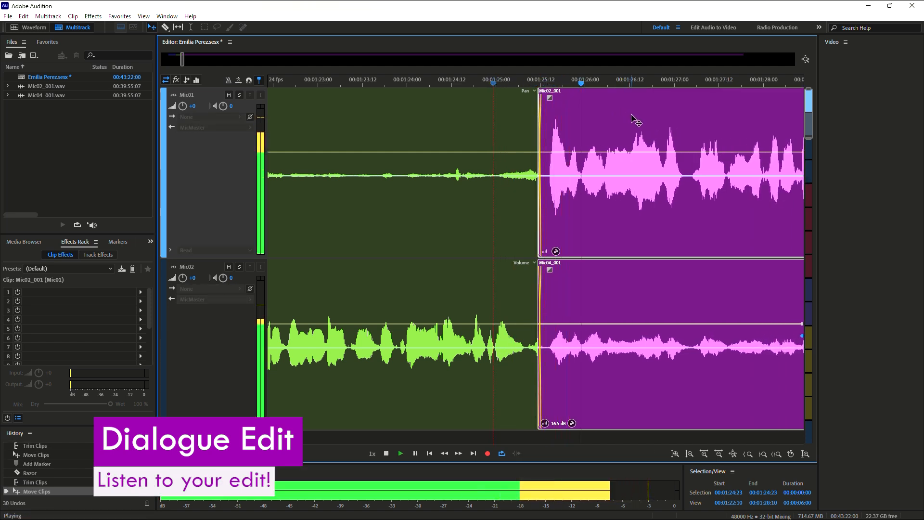
{"action": "key", "text": "space"}
{"action": "key", "text": "equal"}
{"action": "key", "text": "equal"}
{"action": "key", "text": "equal"}
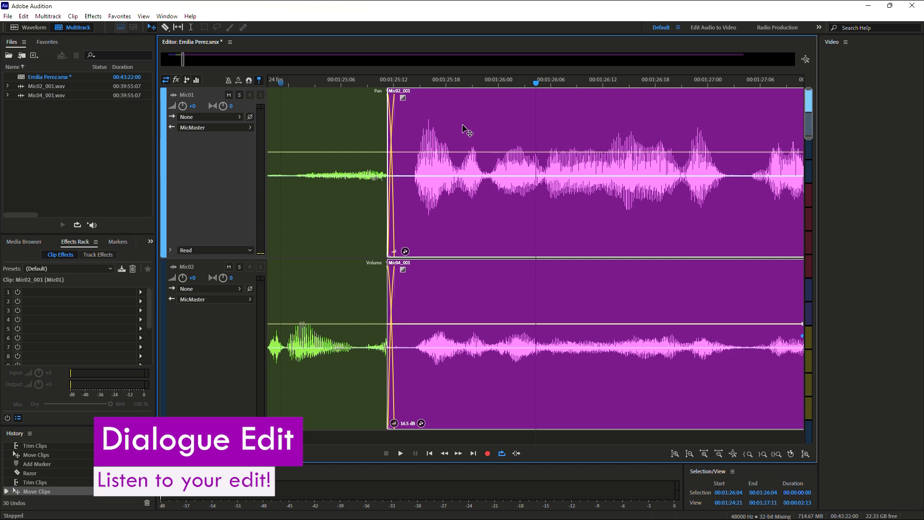
{"action": "left_click_drag", "start_coordinate": [464, 126], "coordinate": [572, 132]}
{"action": "left_click", "coordinate": [393, 122]}
{"action": "left_click_drag", "start_coordinate": [392, 122], "coordinate": [405, 145]}
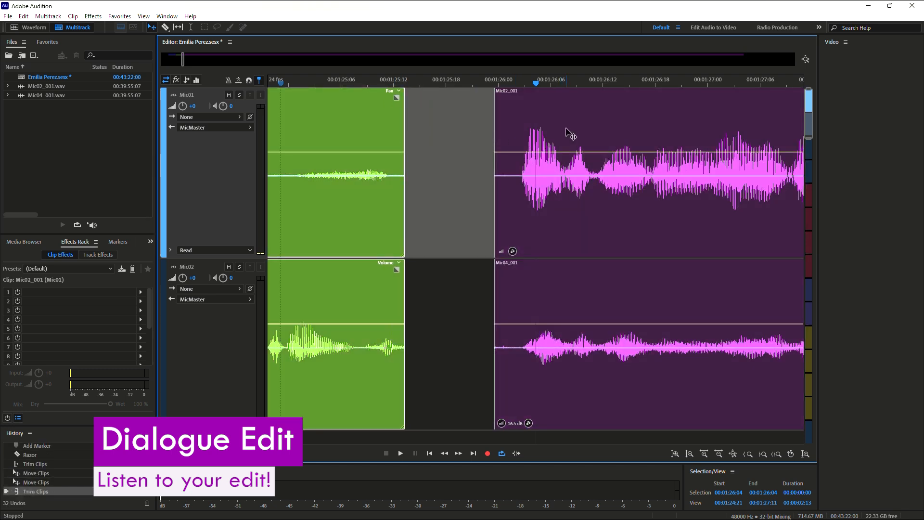
Step: Trim the later clips closer to their first word and move them back to overlap the extended clips with a short crossfade
{"action": "left_click", "coordinate": [354, 86]}
{"action": "key", "text": "space"}
{"action": "key", "text": "space"}
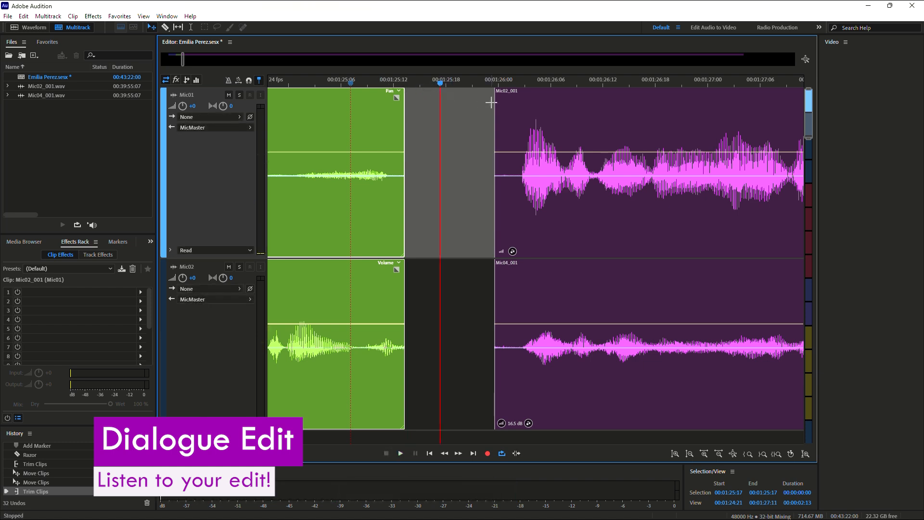
{"action": "left_click_drag", "start_coordinate": [496, 120], "coordinate": [424, 131]}
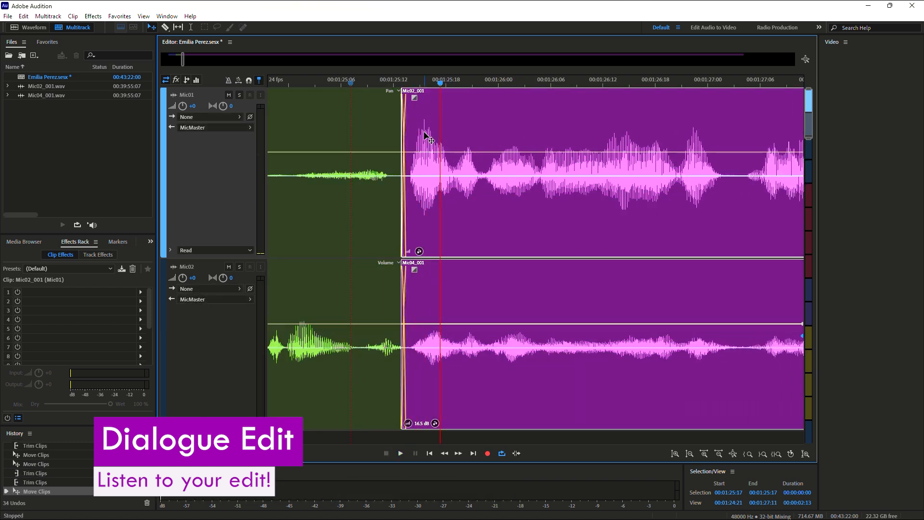
Step: Replay the second cut from about 1:25, trim the later clips' start once more, and rejoin them to the preceding clips at about 1:25:13
{"action": "left_click", "coordinate": [295, 86]}
{"action": "key", "text": "space"}
{"action": "key", "text": "space"}
{"action": "left_click", "coordinate": [302, 84]}
{"action": "key", "text": "space"}
{"action": "key", "text": "space"}
{"action": "left_click_drag", "start_coordinate": [442, 130], "coordinate": [486, 131]}
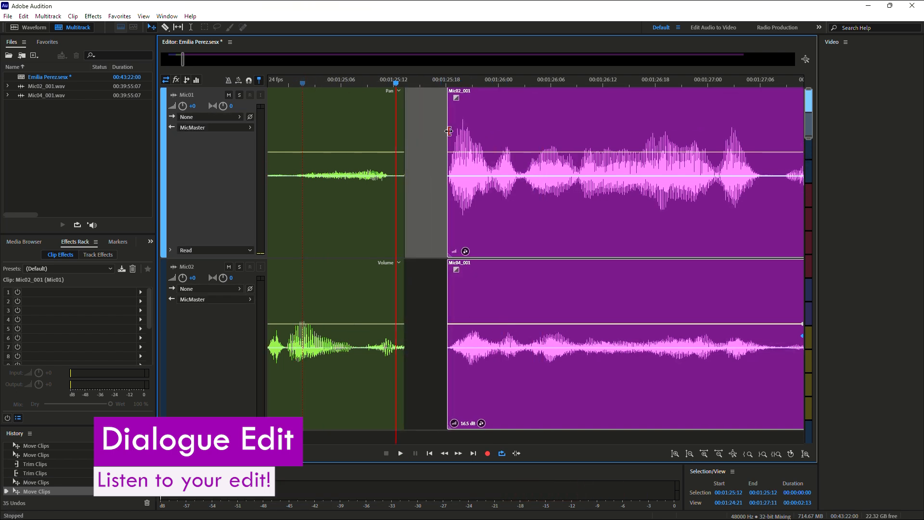
{"action": "left_click_drag", "start_coordinate": [449, 131], "coordinate": [426, 129]}
Step: Listen to the readjusted second cut from 1:25:04 and again from 1:24:20, and review the edited clips in the session overview
{"action": "left_click", "coordinate": [325, 83]}
{"action": "key", "text": "space"}
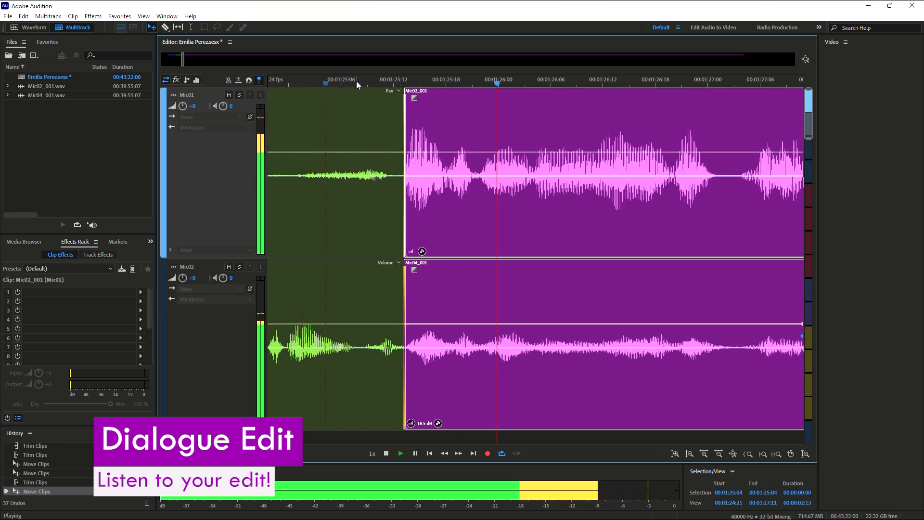
{"action": "key", "text": "space"}
{"action": "scroll", "coordinate": [353, 85], "scroll_direction": "down", "scroll_amount": 3}
{"action": "left_click", "coordinate": [395, 83]}
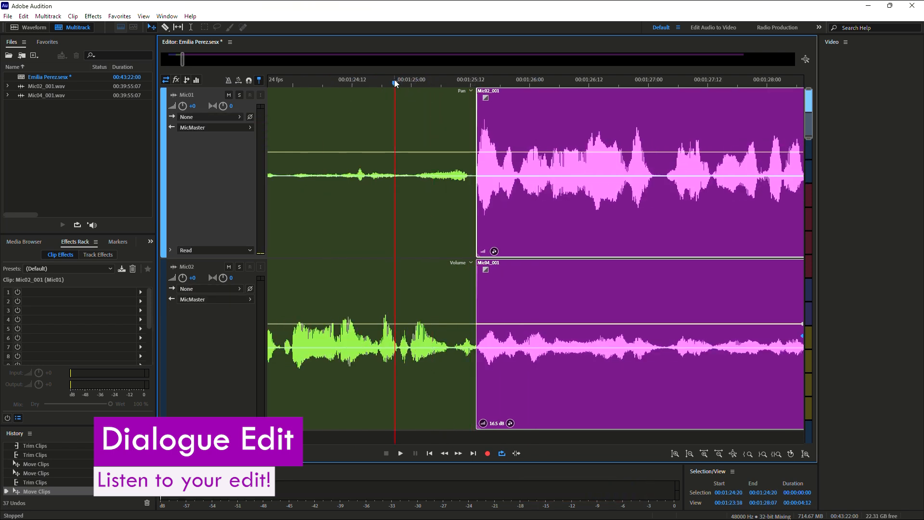
{"action": "key", "text": "space"}
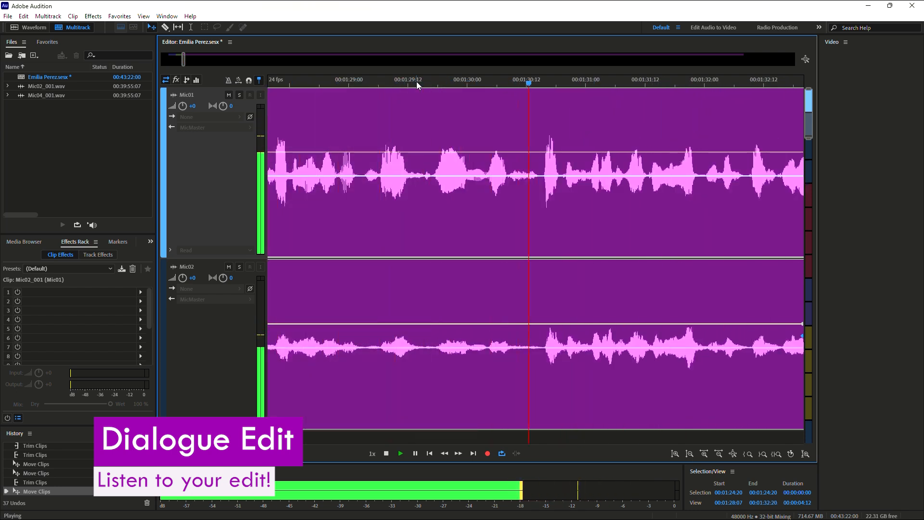
{"action": "key", "text": "space"}
{"action": "scroll", "coordinate": [415, 87], "scroll_direction": "down", "scroll_amount": 5}
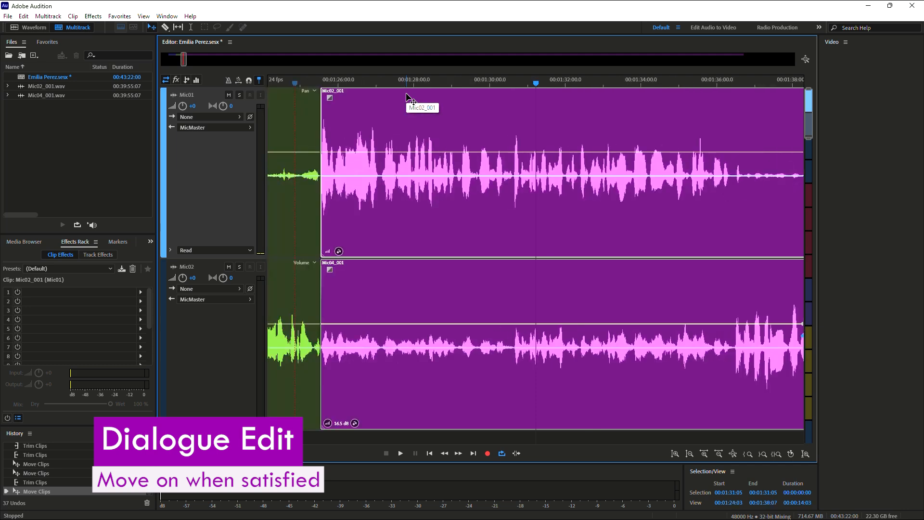
{"action": "scroll", "coordinate": [392, 98], "scroll_direction": "down", "scroll_amount": 6}
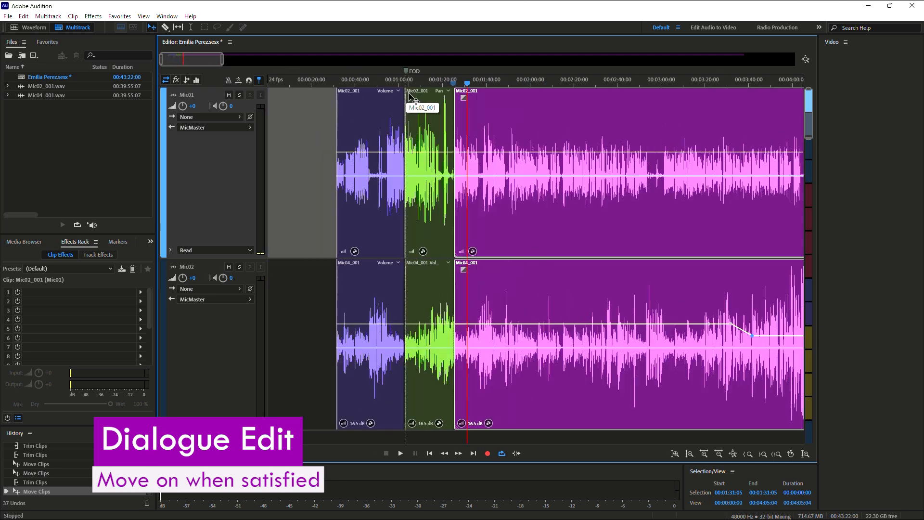